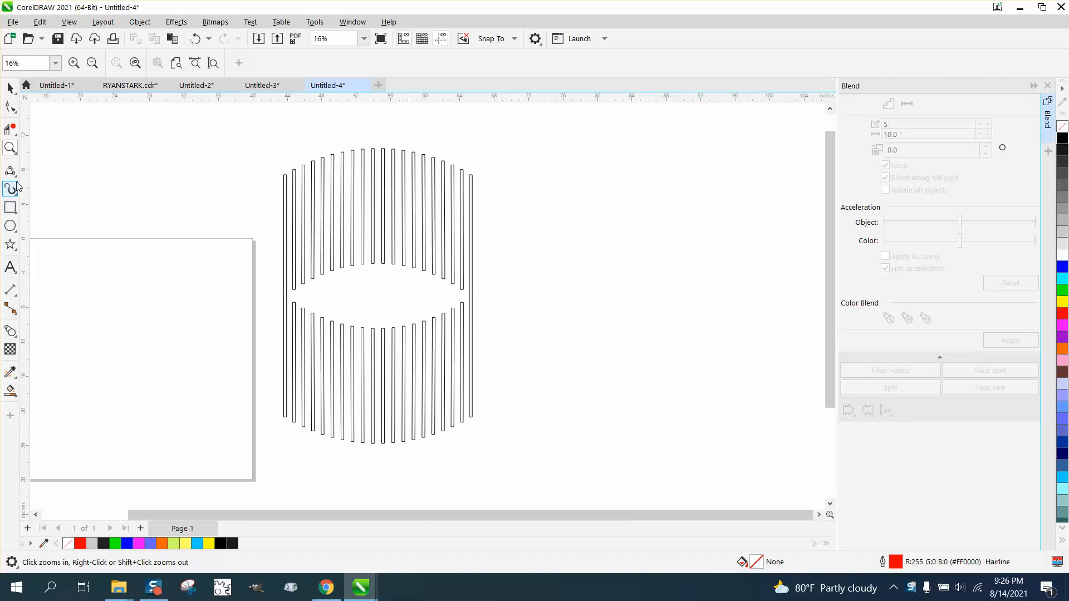
- Draw a vertical straight line about 25 inches long in the empty area beside the slotted pattern
{"action": "left_click", "coordinate": [11, 171]}
{"action": "left_click", "coordinate": [72, 186]}
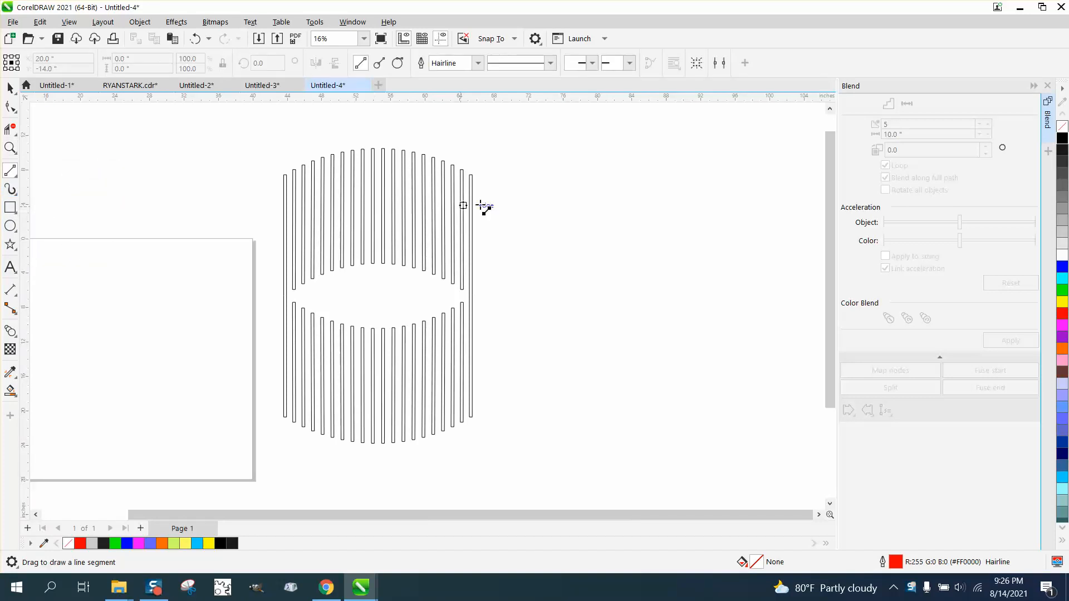
{"action": "left_click_drag", "start_coordinate": [552, 233], "coordinate": [551, 450]}
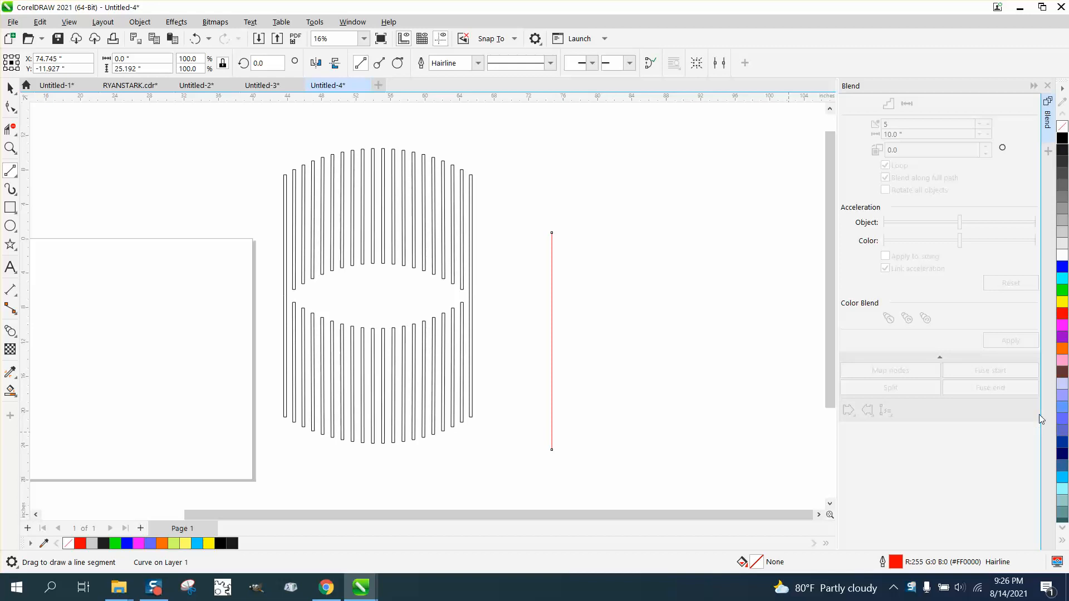
- Set the new line's outline to 24 pt width and dark grey (#1A1A1A)
{"action": "double_click", "coordinate": [896, 562]}
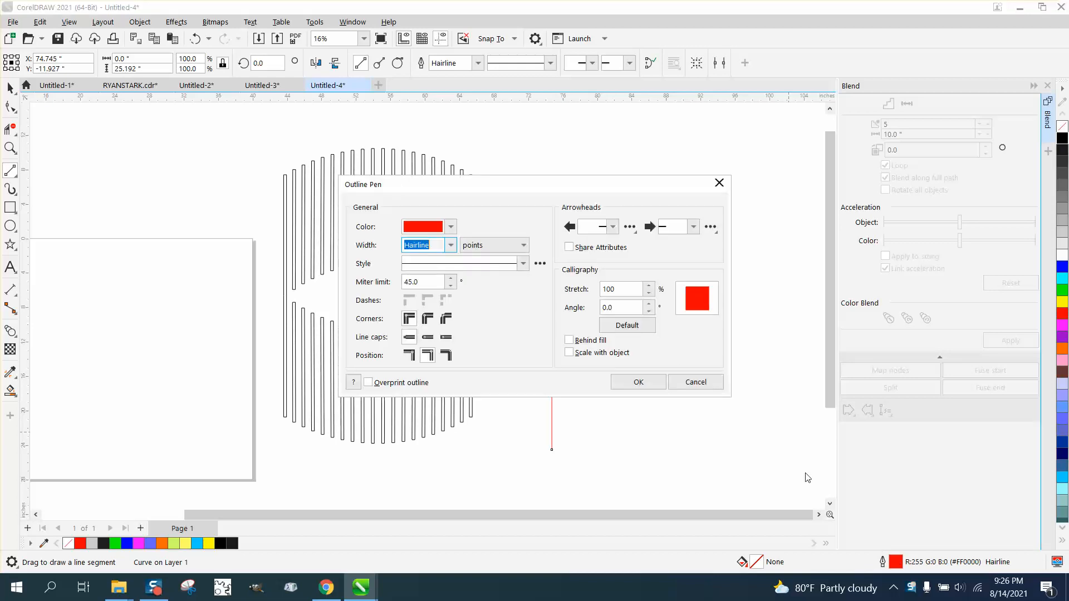
{"action": "left_click", "coordinate": [450, 245]}
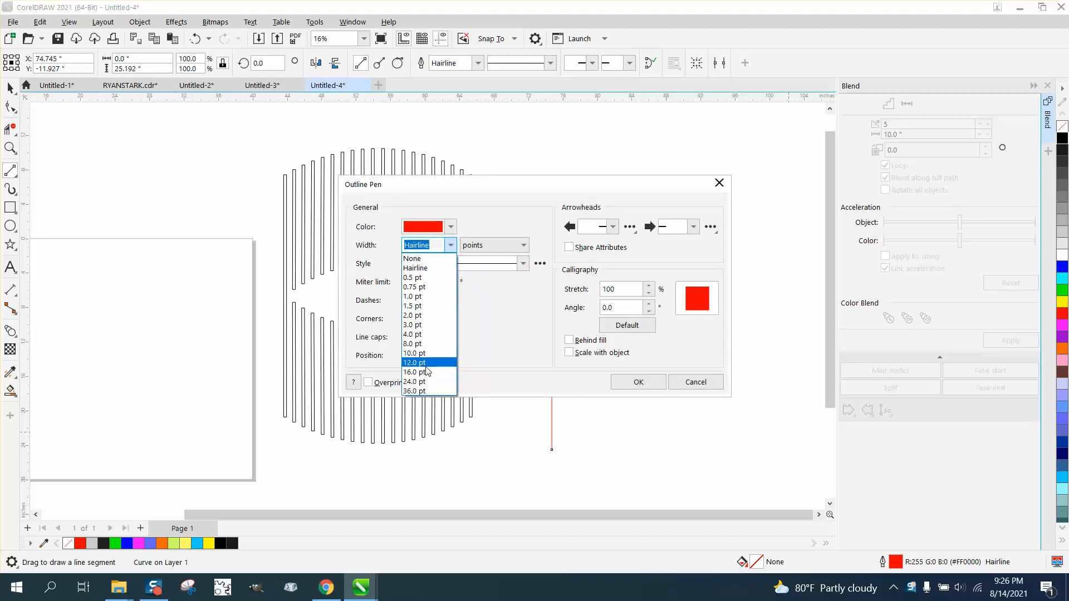
{"action": "left_click", "coordinate": [423, 382]}
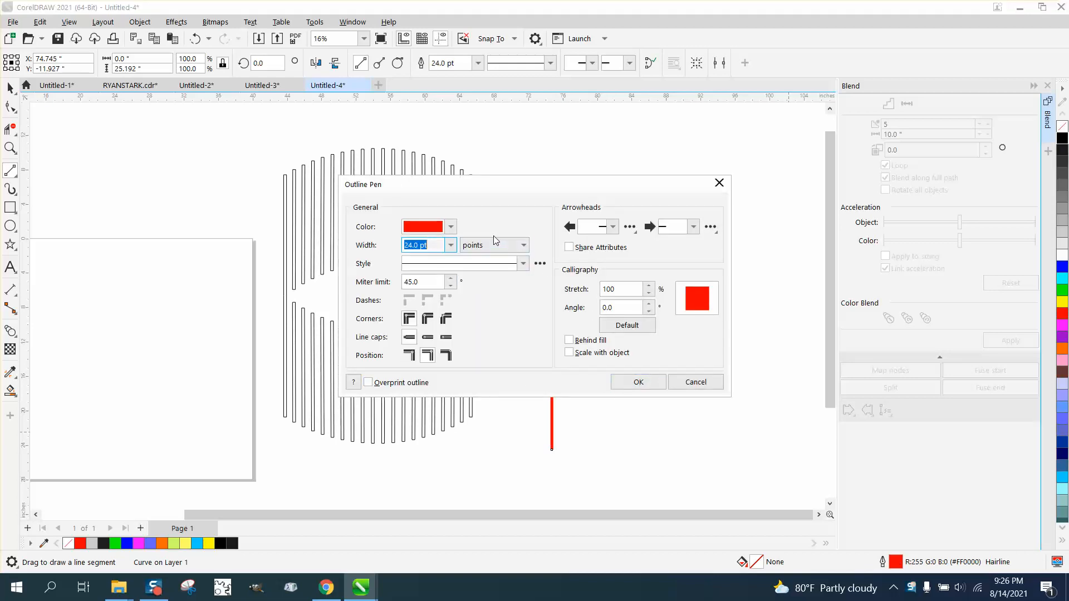
{"action": "left_click", "coordinate": [450, 227]}
{"action": "left_click", "coordinate": [426, 286]}
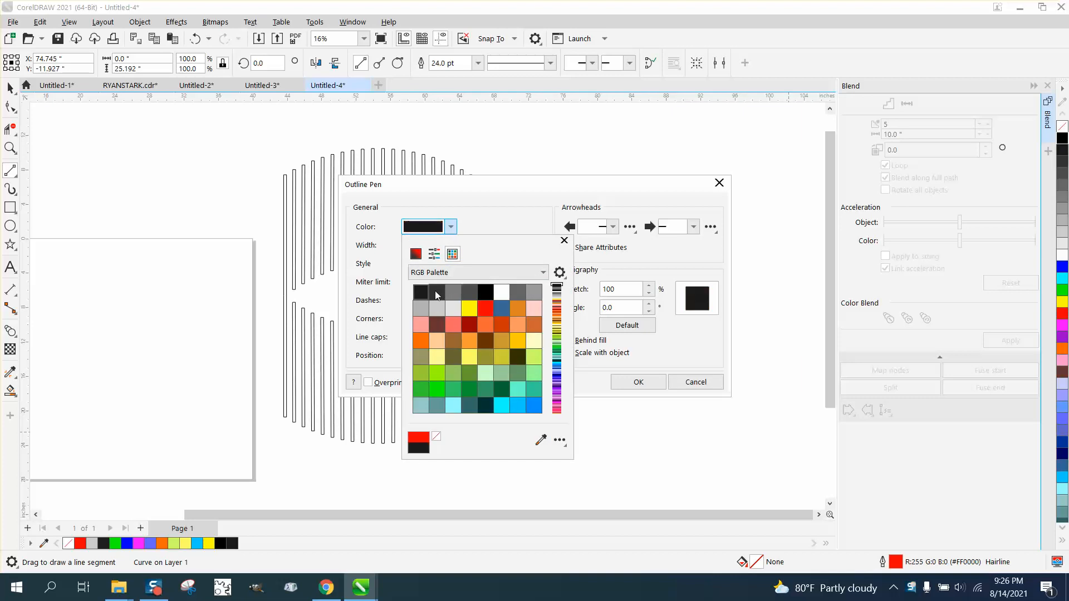
{"action": "left_click", "coordinate": [649, 383]}
{"action": "left_click", "coordinate": [640, 382]}
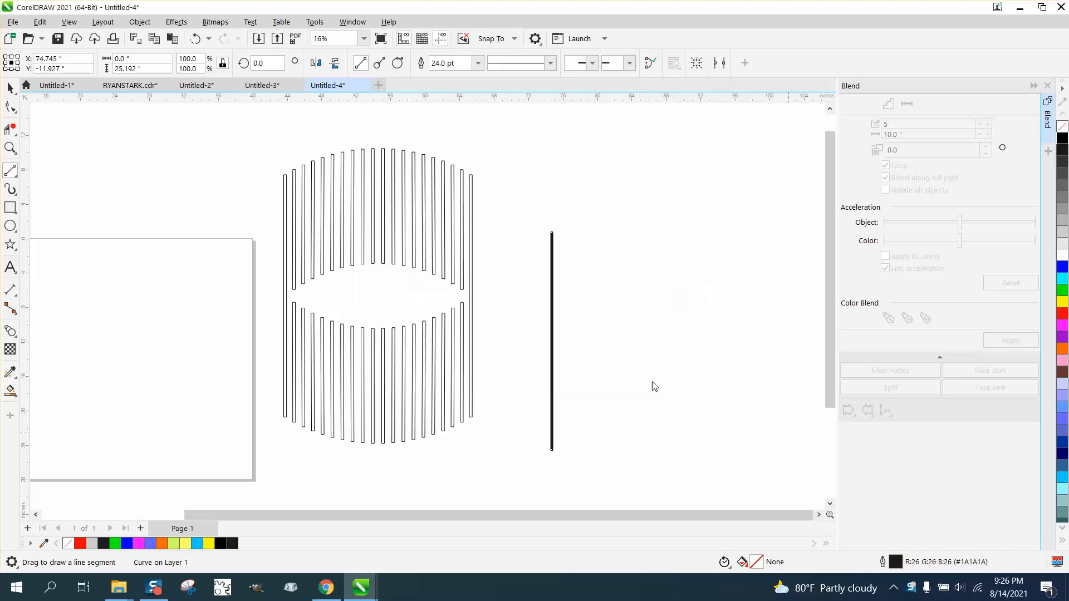
- Copy the line about 25 inches horizontally and blend the two lines with 18 steps
{"action": "left_click", "coordinate": [9, 89]}
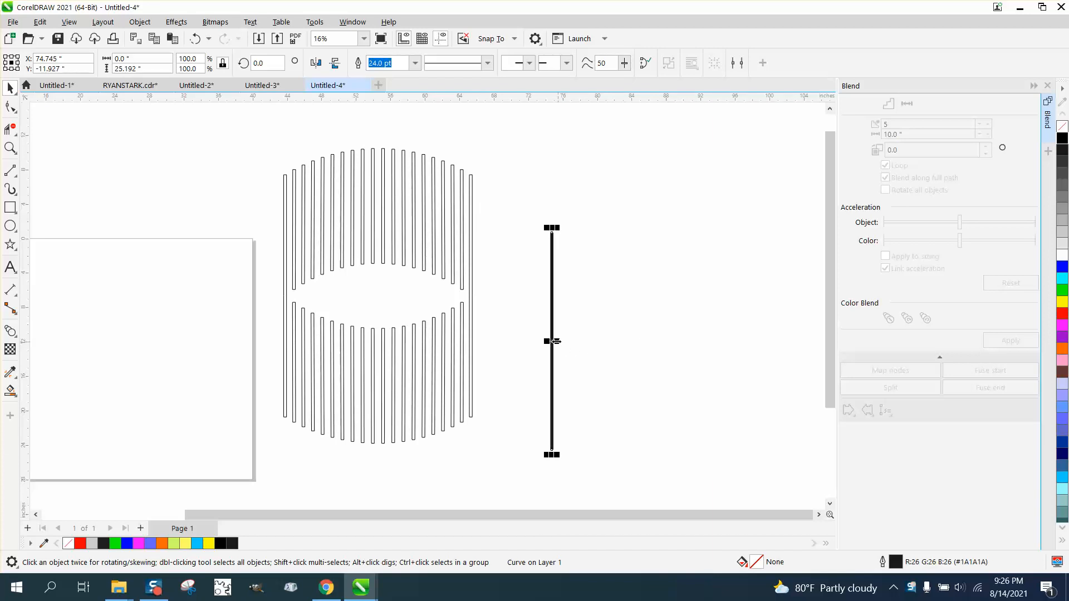
{"action": "left_click_drag", "start_coordinate": [555, 342], "coordinate": [771, 341]}
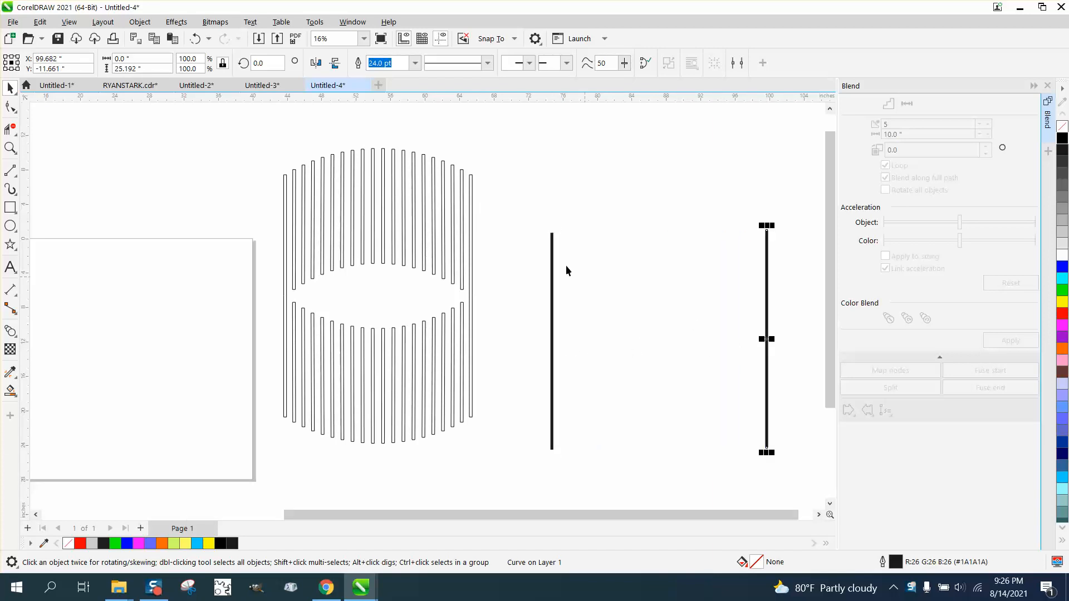
{"action": "left_click_drag", "start_coordinate": [529, 202], "coordinate": [784, 475]}
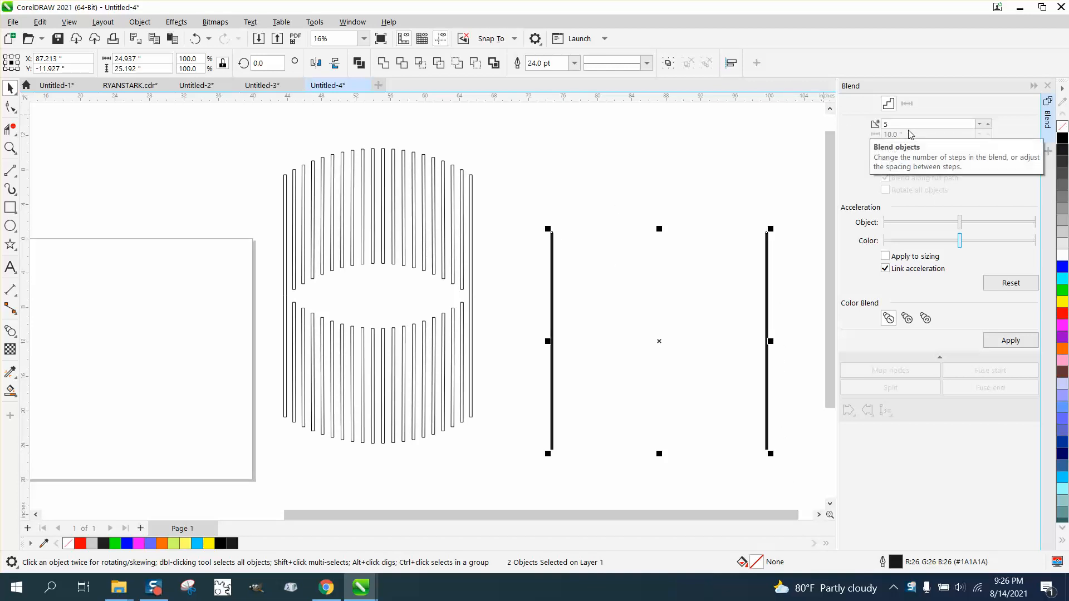
{"action": "double_click", "coordinate": [890, 123]}
{"action": "type", "text": "18"}
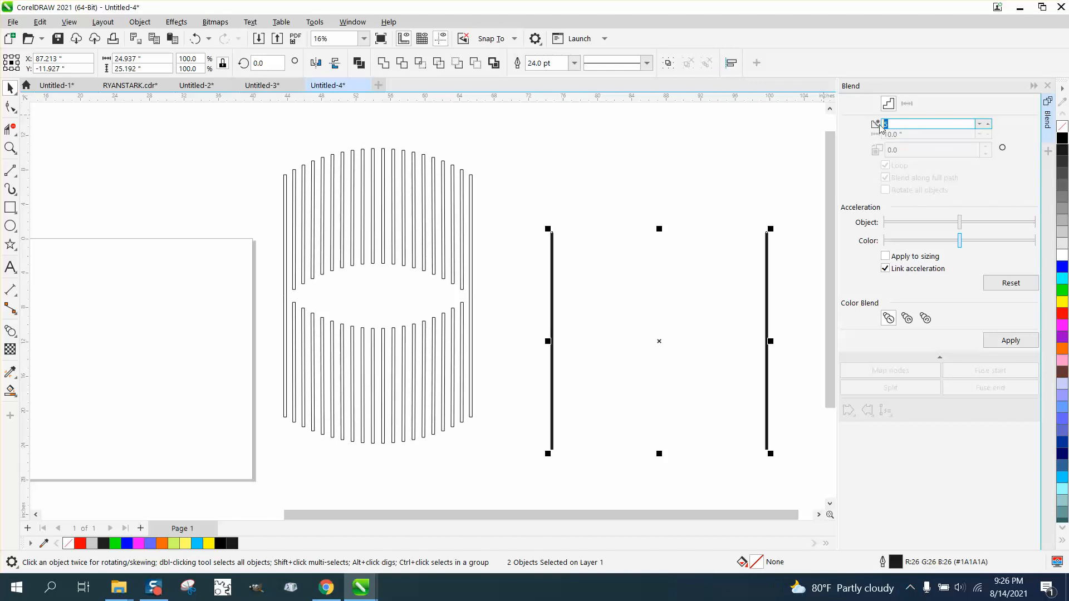
{"action": "left_click", "coordinate": [1011, 342]}
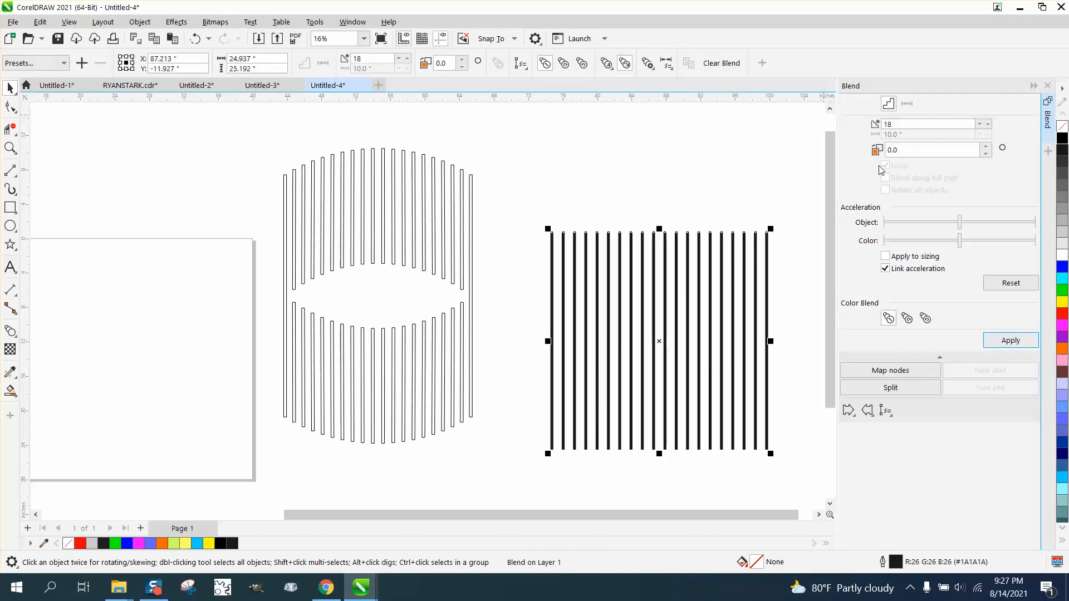
- Apply a blend direction of 37 degrees to the blended lines, then deselect them
{"action": "double_click", "coordinate": [887, 150]}
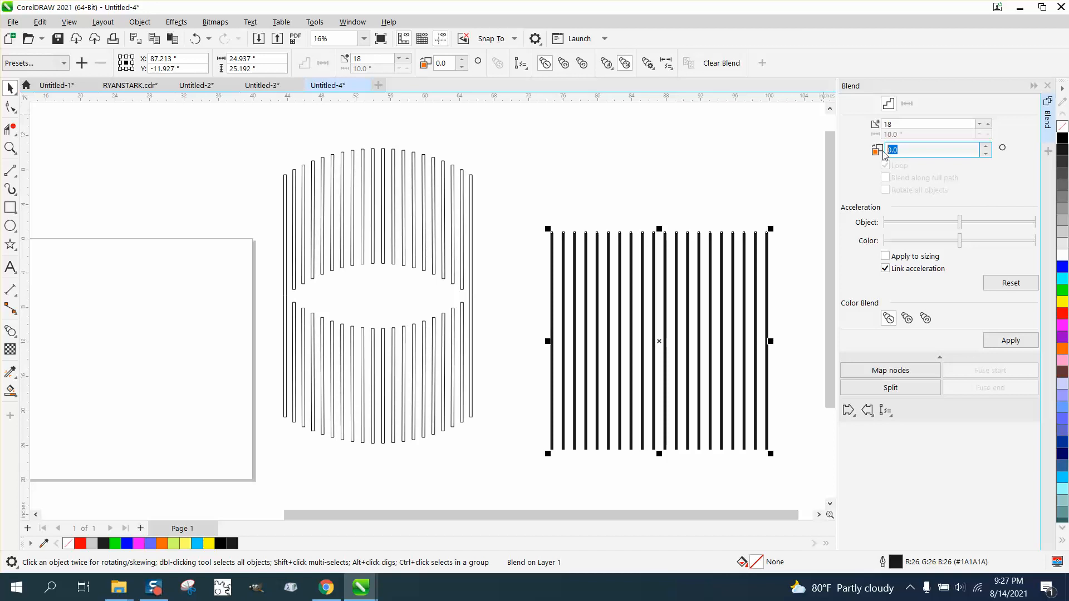
{"action": "type", "text": "37"}
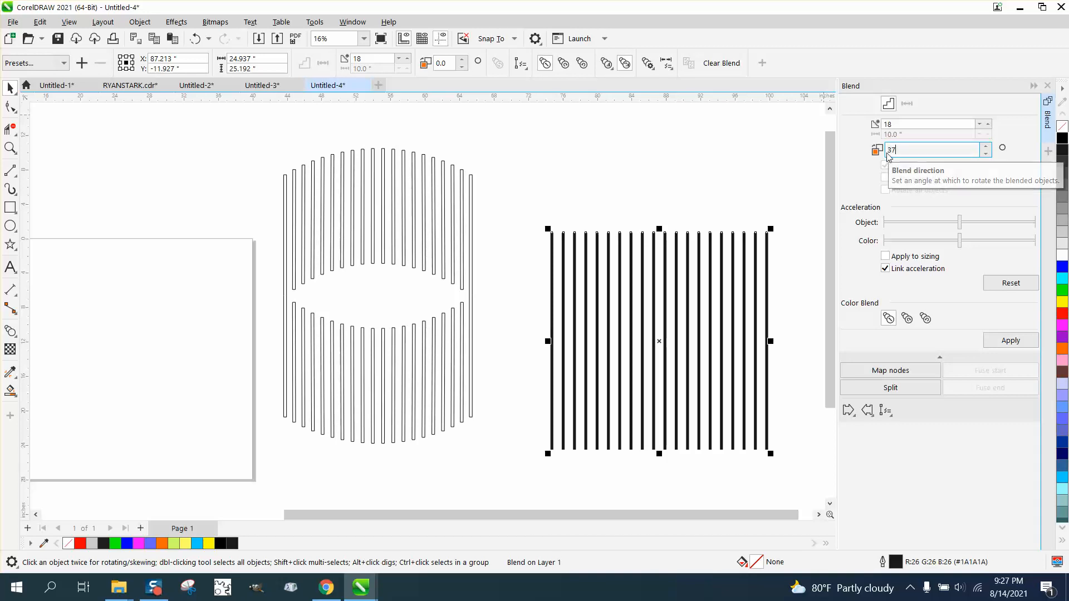
{"action": "left_click", "coordinate": [1007, 344]}
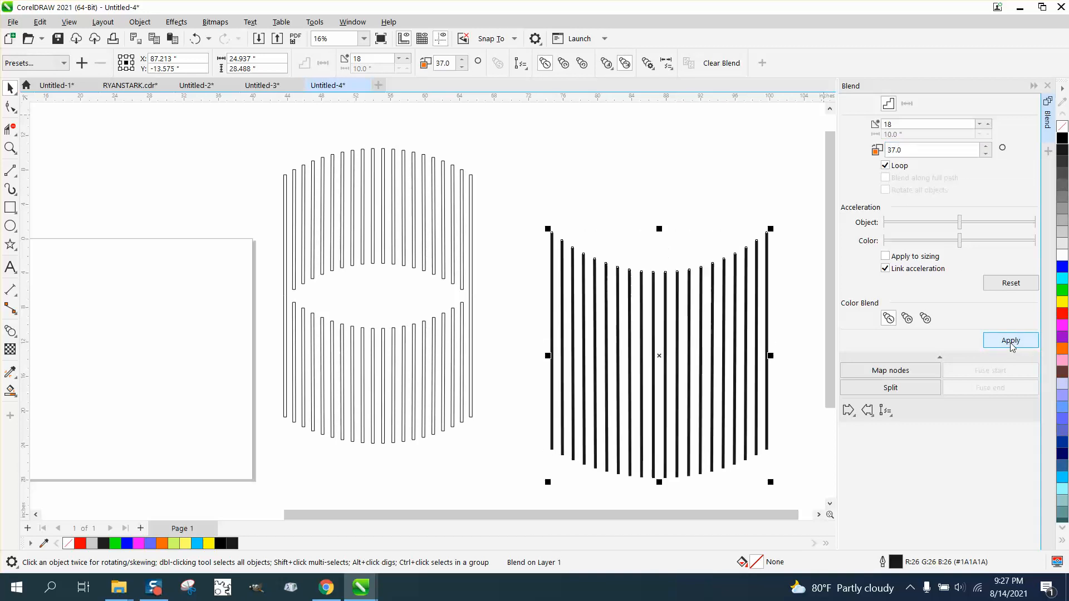
{"action": "left_click", "coordinate": [722, 191]}
- Break the blend apart and ungroup it into individual lines
{"action": "scroll", "coordinate": [629, 194], "scroll_direction": "down", "scroll_amount": 1}
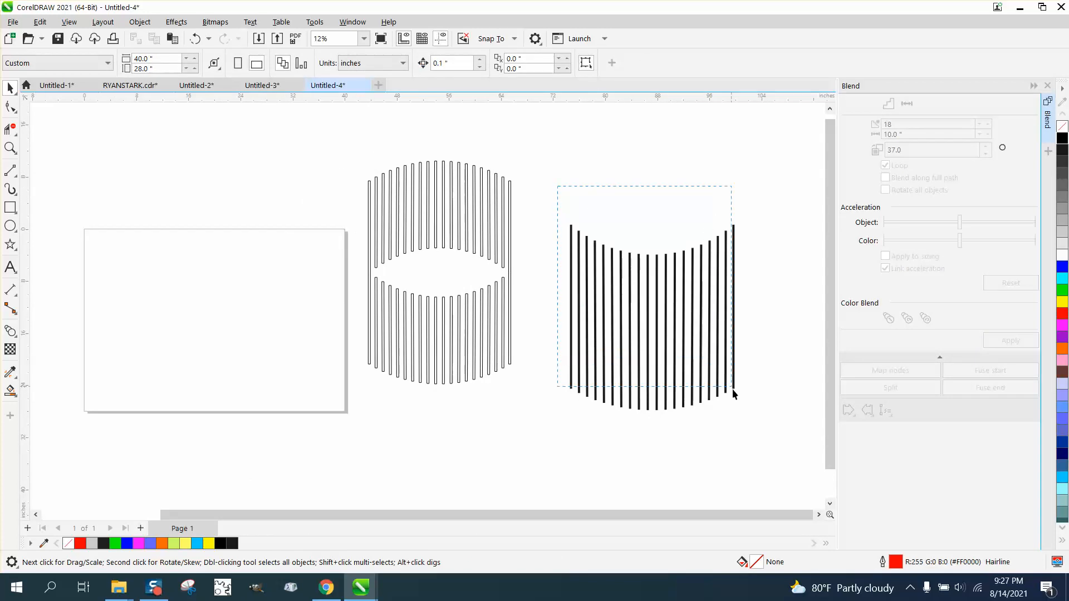
{"action": "left_click_drag", "start_coordinate": [760, 426], "coordinate": [759, 425]}
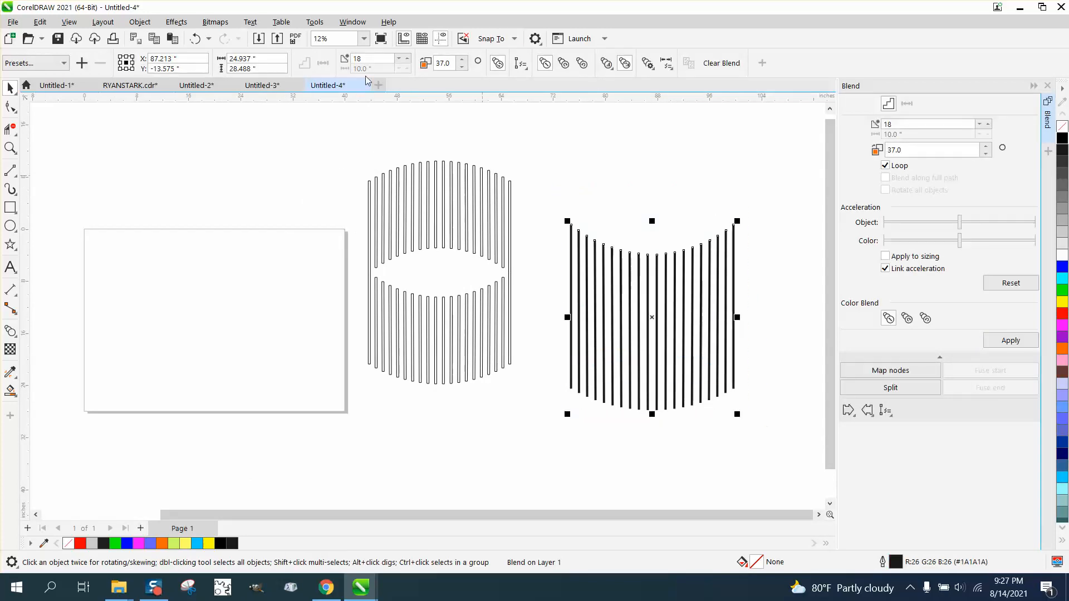
{"action": "left_click", "coordinate": [140, 22]}
{"action": "left_click", "coordinate": [196, 321]}
{"action": "left_click_drag", "start_coordinate": [549, 198], "coordinate": [771, 438]}
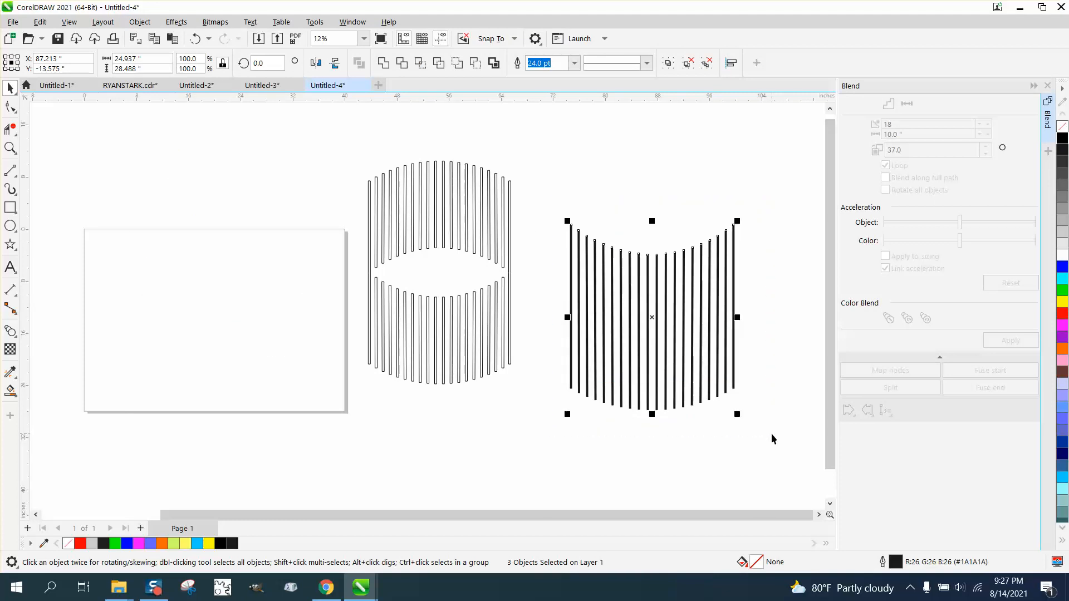
{"action": "left_click", "coordinate": [140, 21]}
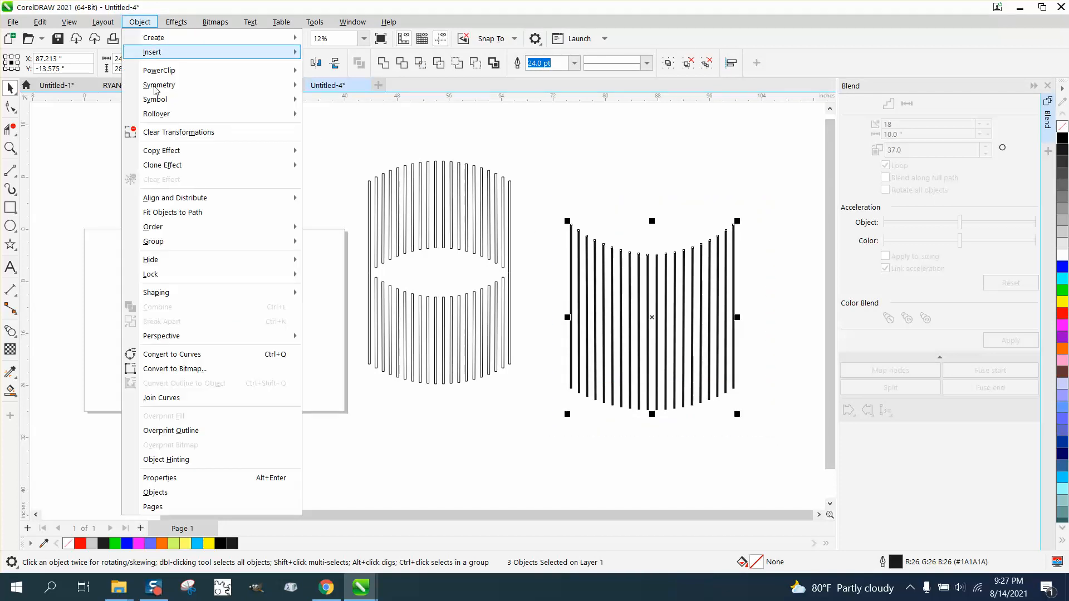
{"action": "mouse_move", "coordinate": [197, 245]}
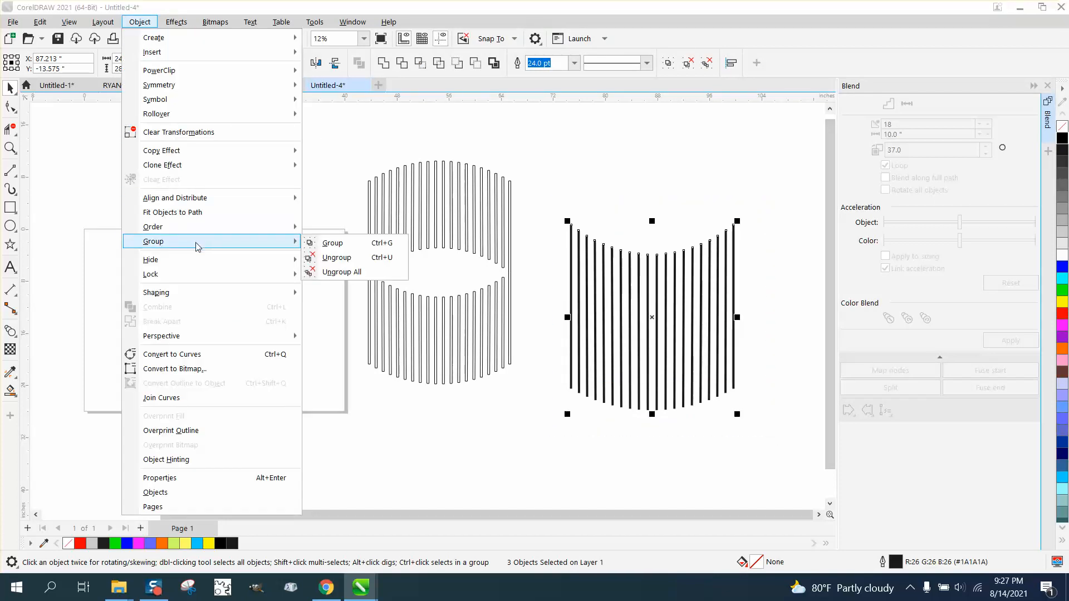
{"action": "left_click", "coordinate": [328, 258]}
- Mirror a copy of all the curved-row lines vertically, directly above the originals
{"action": "left_click_drag", "start_coordinate": [549, 187], "coordinate": [777, 451]}
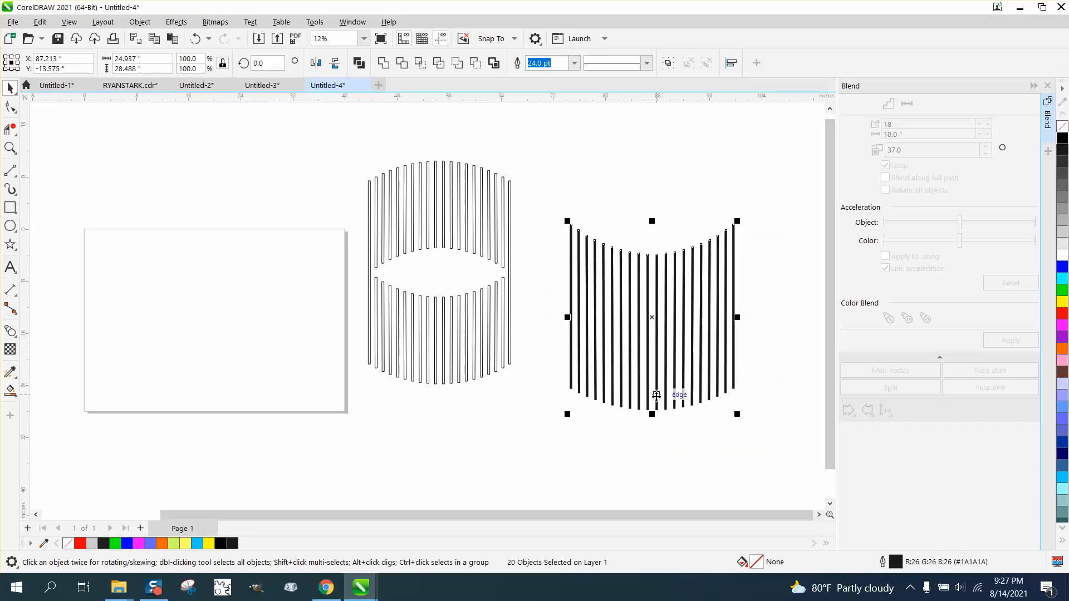
{"action": "left_click_drag", "start_coordinate": [654, 413], "coordinate": [643, 207]}
{"action": "scroll", "coordinate": [599, 382], "scroll_direction": "down", "scroll_amount": 1}
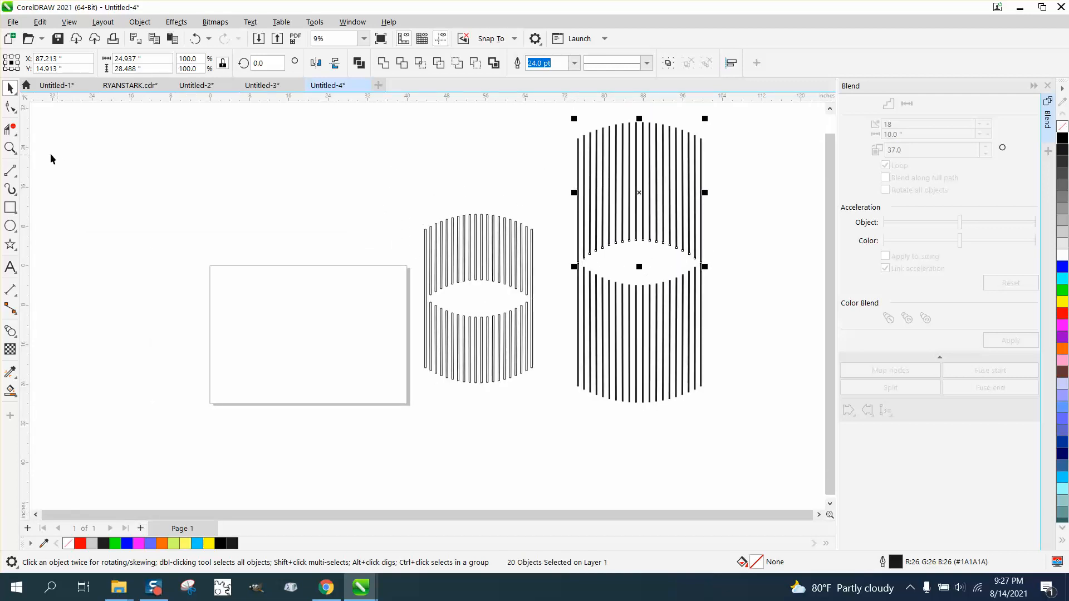
- Set the outline width of all lines in the upper and lower halves to 36 pt
{"action": "left_click", "coordinate": [10, 148]}
{"action": "left_click_drag", "start_coordinate": [550, 116], "coordinate": [774, 405]}
{"action": "left_click", "coordinate": [10, 87]}
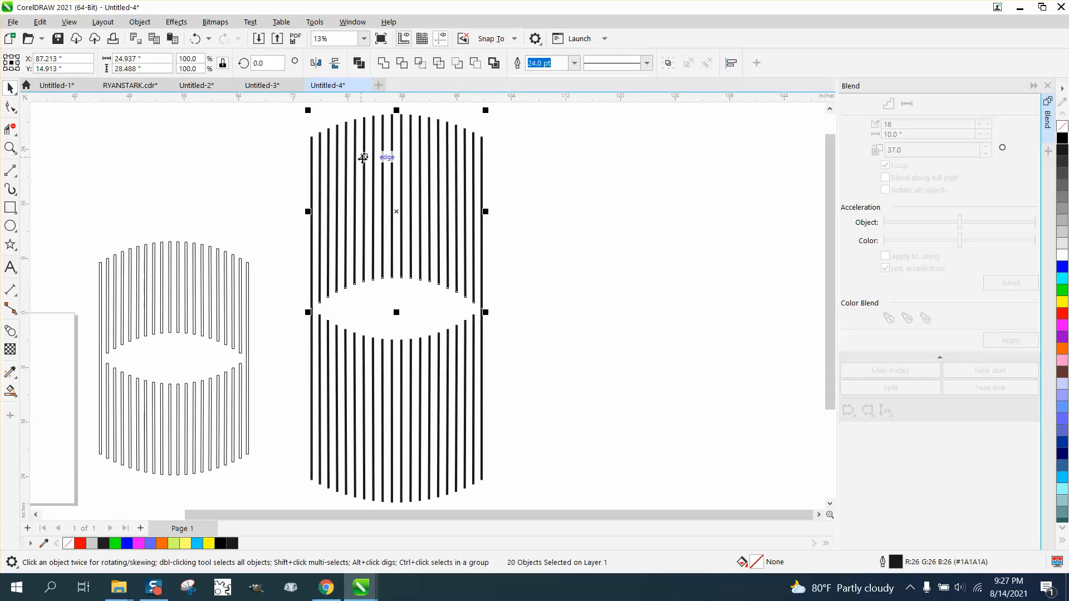
{"action": "scroll", "coordinate": [365, 157], "scroll_direction": "down", "scroll_amount": 1}
{"action": "left_click_drag", "start_coordinate": [291, 116], "coordinate": [589, 477]}
{"action": "double_click", "coordinate": [891, 562]}
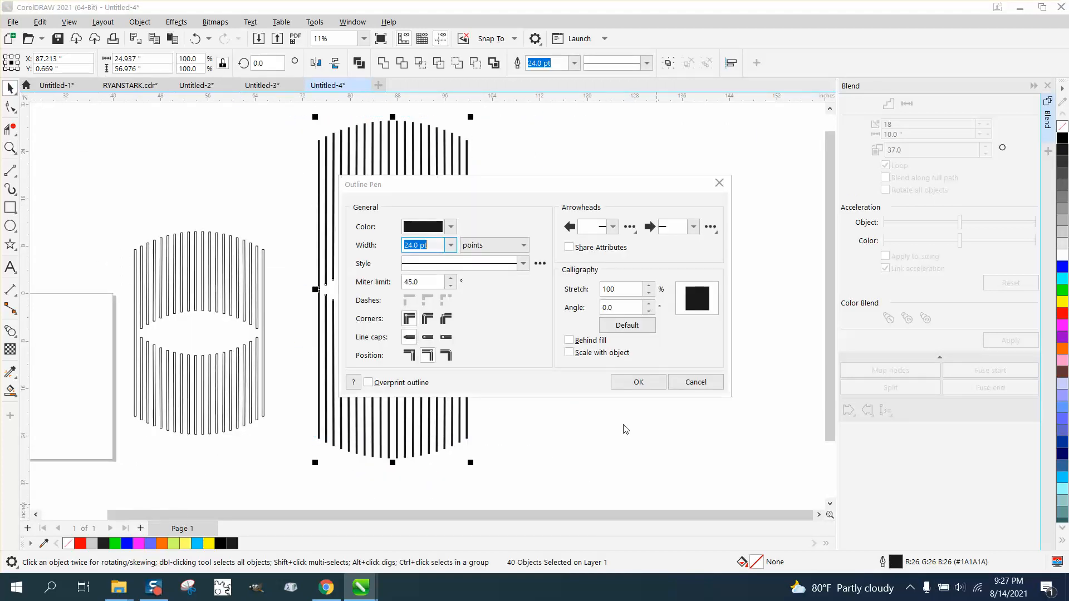
{"action": "left_click", "coordinate": [450, 245]}
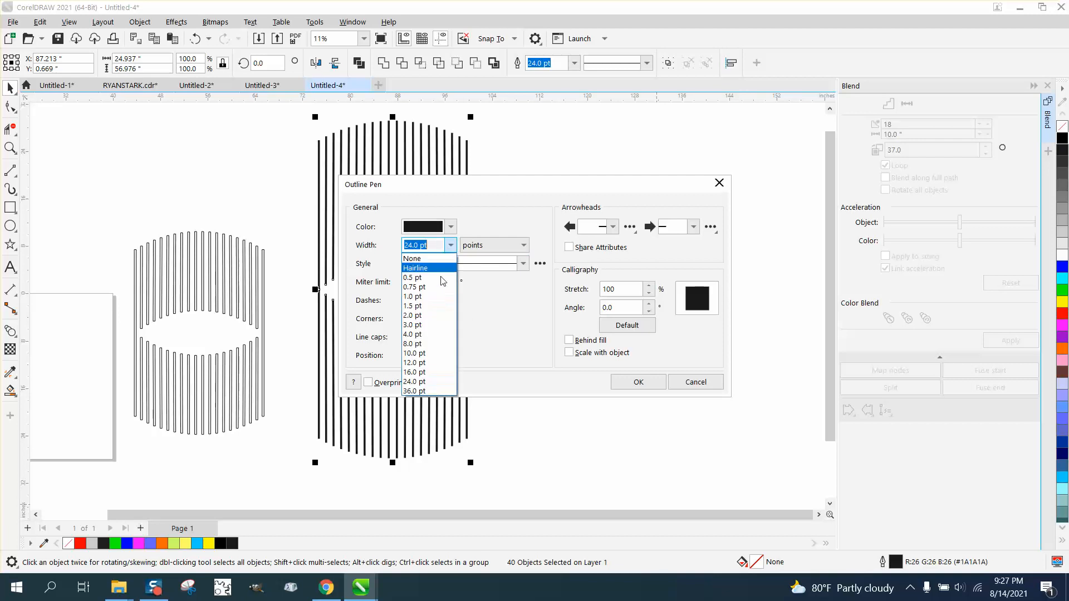
{"action": "left_click", "coordinate": [423, 391]}
{"action": "left_click", "coordinate": [622, 386]}
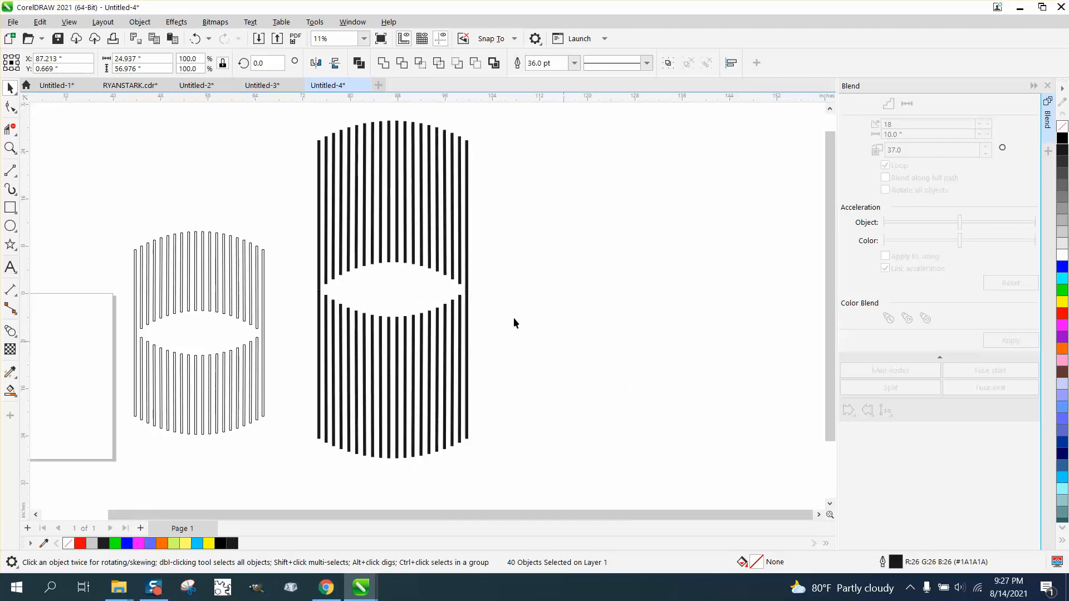
- Convert the outlines of all the lines to objects and give them no fill and a black outline
{"action": "left_click_drag", "start_coordinate": [299, 116], "coordinate": [601, 469]}
{"action": "left_click_drag", "start_coordinate": [282, 110], "coordinate": [573, 490]}
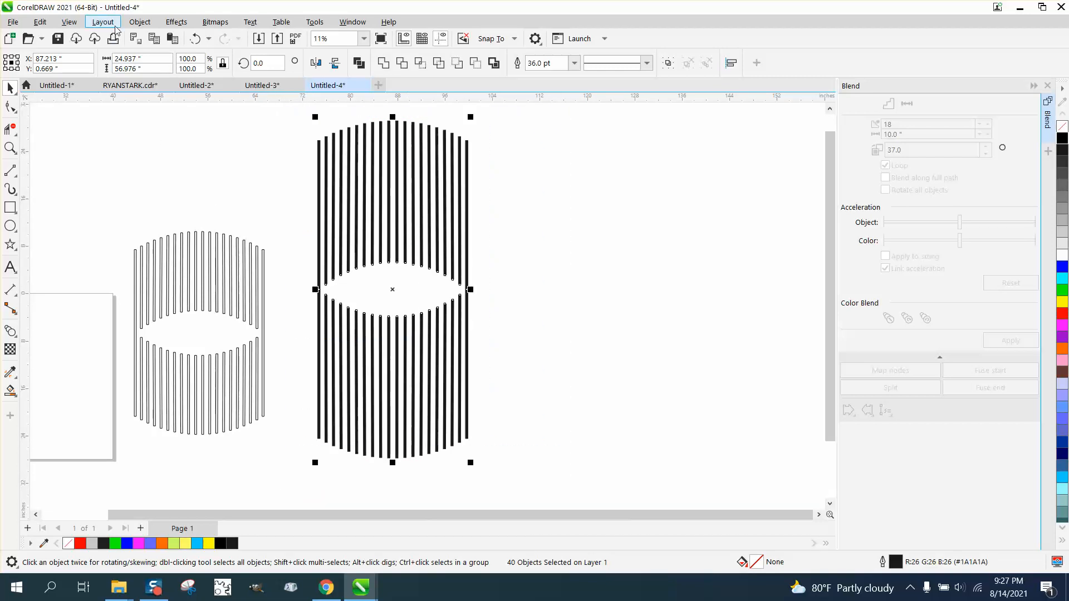
{"action": "left_click", "coordinate": [139, 22]}
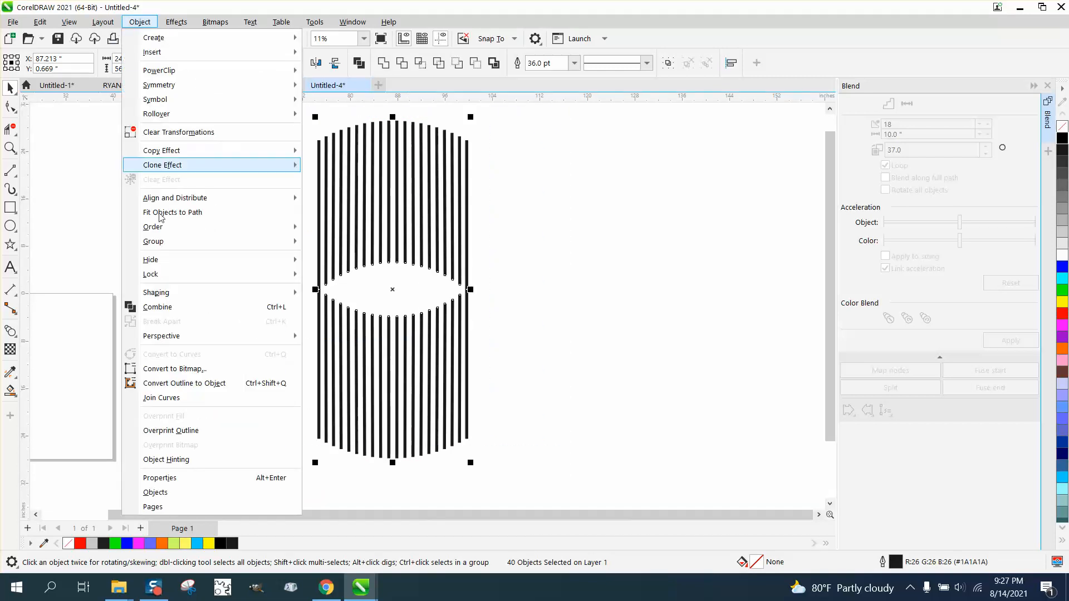
{"action": "left_click", "coordinate": [187, 384]}
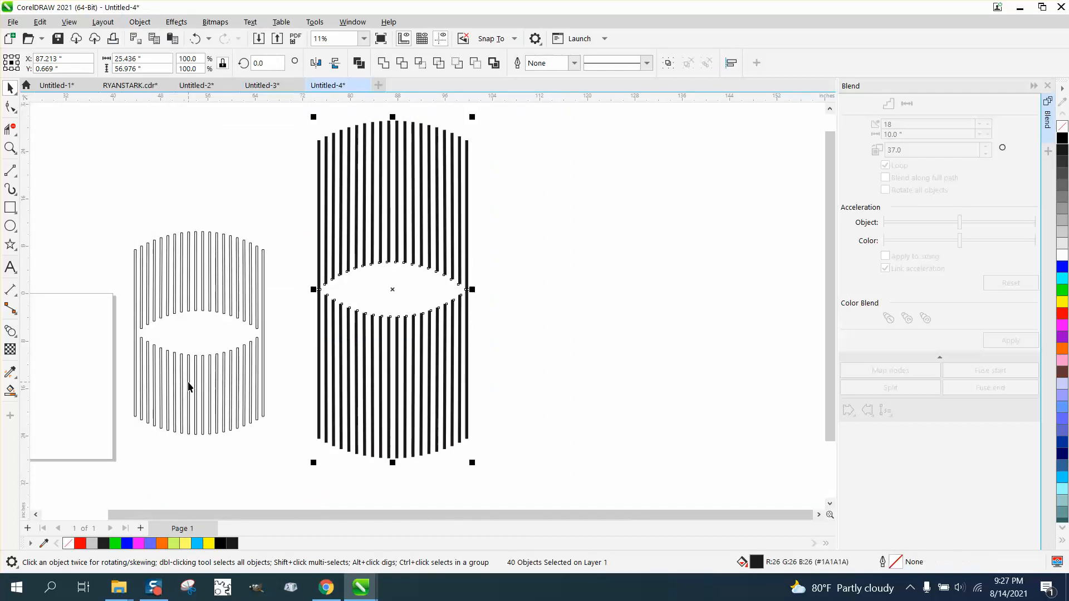
{"action": "left_click", "coordinate": [1061, 127]}
{"action": "right_click", "coordinate": [1061, 138]}
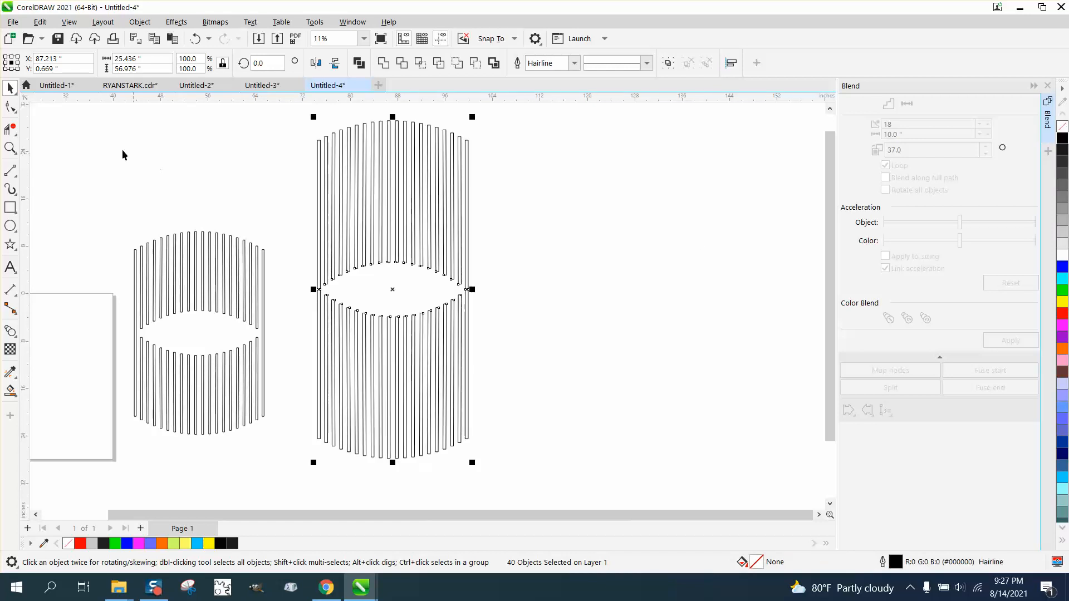
- Delete the short segments where the upper and lower outermost bars meet on both sides of the central opening, using Virtual Segment Delete
{"action": "left_click", "coordinate": [10, 147]}
{"action": "left_click_drag", "start_coordinate": [315, 232], "coordinate": [523, 333]}
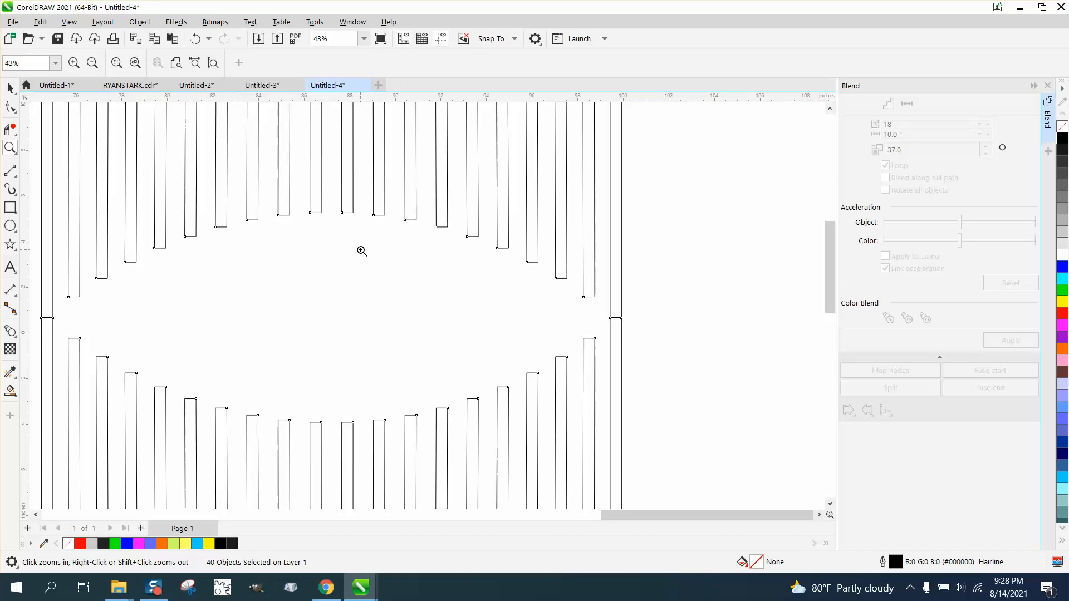
{"action": "scroll", "coordinate": [362, 251], "scroll_direction": "down", "scroll_amount": 1}
{"action": "left_click", "coordinate": [10, 129]}
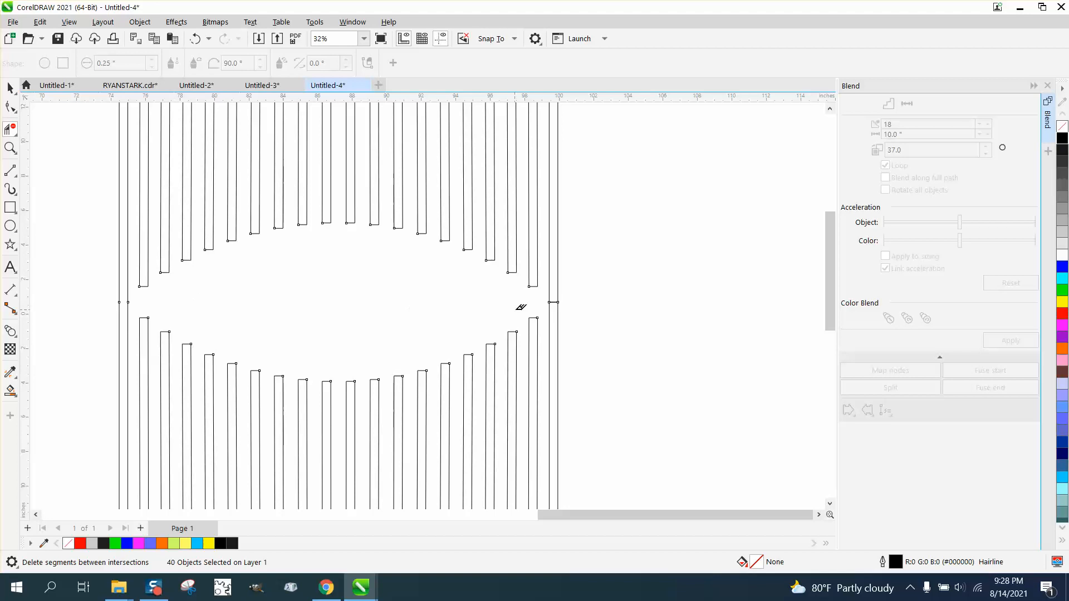
{"action": "scroll", "coordinate": [497, 310], "scroll_direction": "down", "scroll_amount": 4}
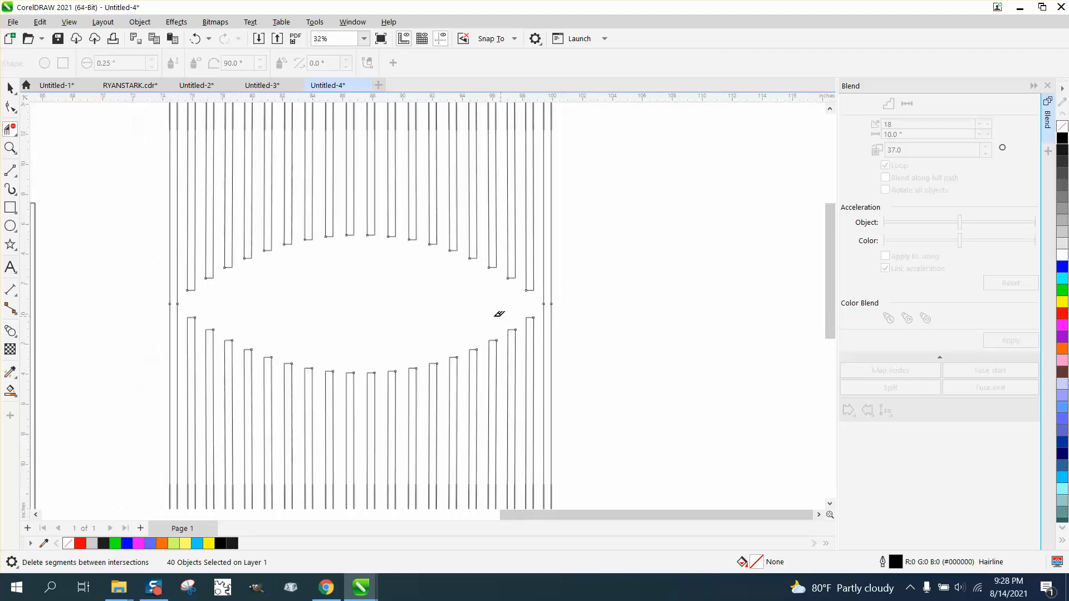
- Group all the bars of the new slotted pattern
{"action": "left_click", "coordinate": [10, 88]}
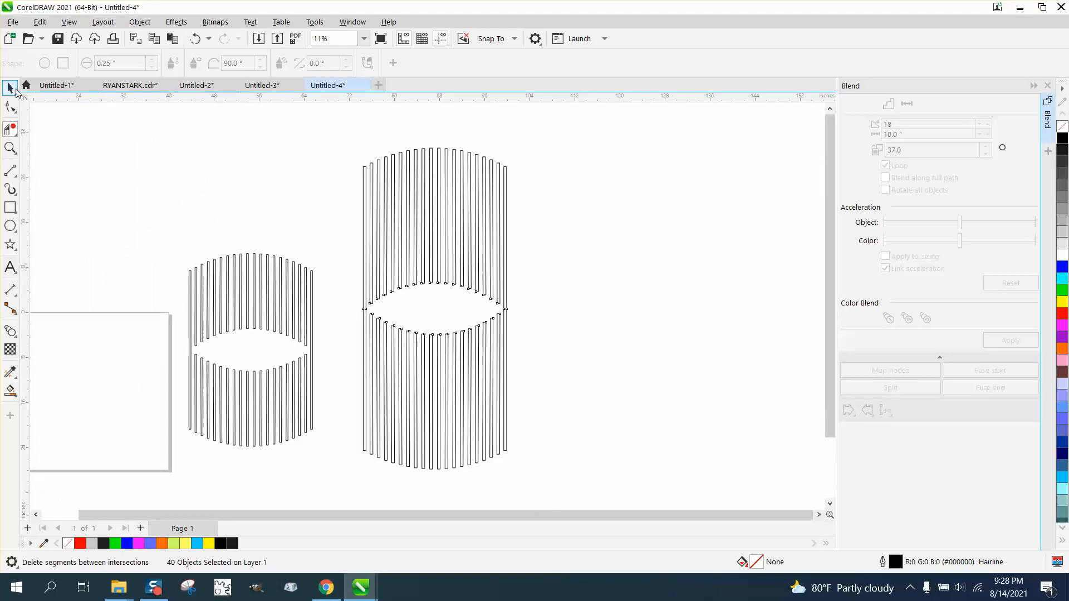
{"action": "left_click_drag", "start_coordinate": [320, 140], "coordinate": [640, 486]}
{"action": "key", "text": "ctrl+g"}
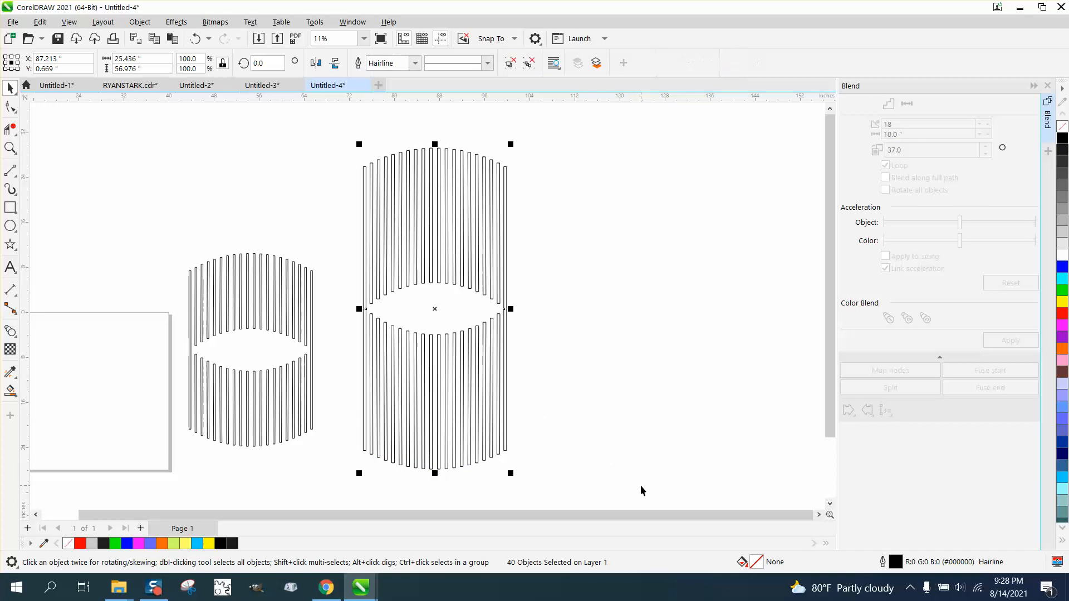
- Centre the grouped slotted pattern on the page and delete the older bar pattern beside it
{"action": "key", "text": "p"}
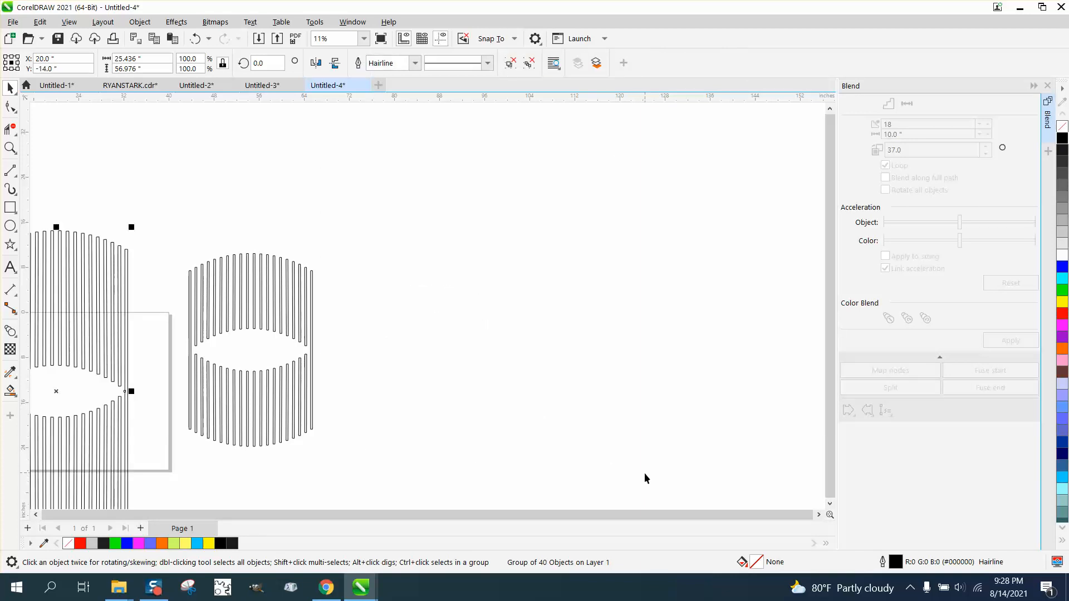
{"action": "scroll", "coordinate": [458, 375], "scroll_direction": "down", "scroll_amount": 4}
{"action": "left_click_drag", "start_coordinate": [319, 289], "coordinate": [477, 442]}
{"action": "key", "text": "Delete"}
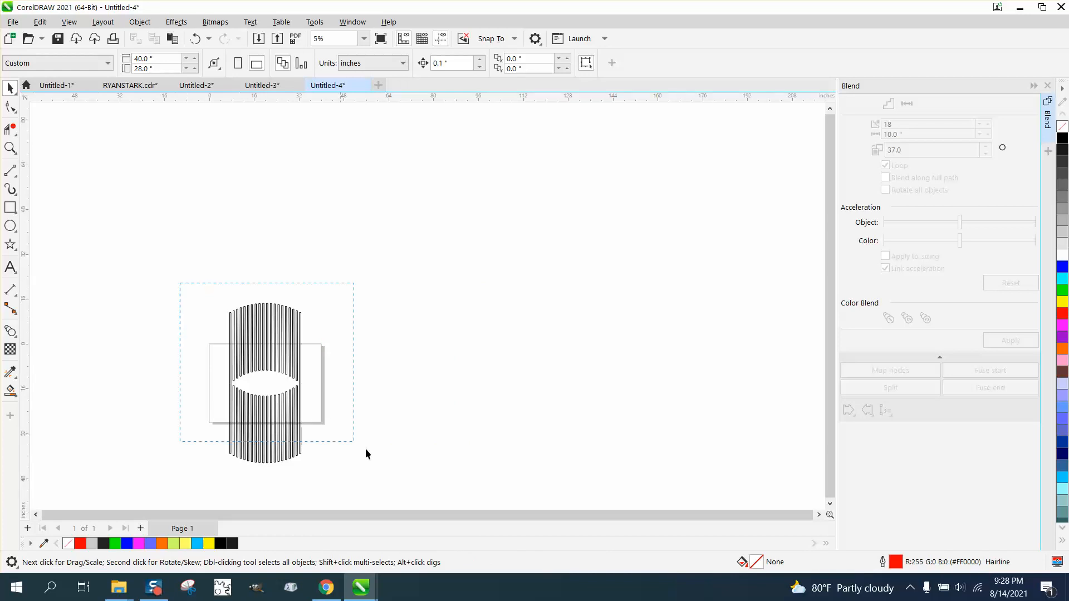
- Add copies of the slotted pattern rotated to 45, 90 and 135 degrees about its centre
{"action": "left_click_drag", "start_coordinate": [419, 480], "coordinate": [420, 480]}
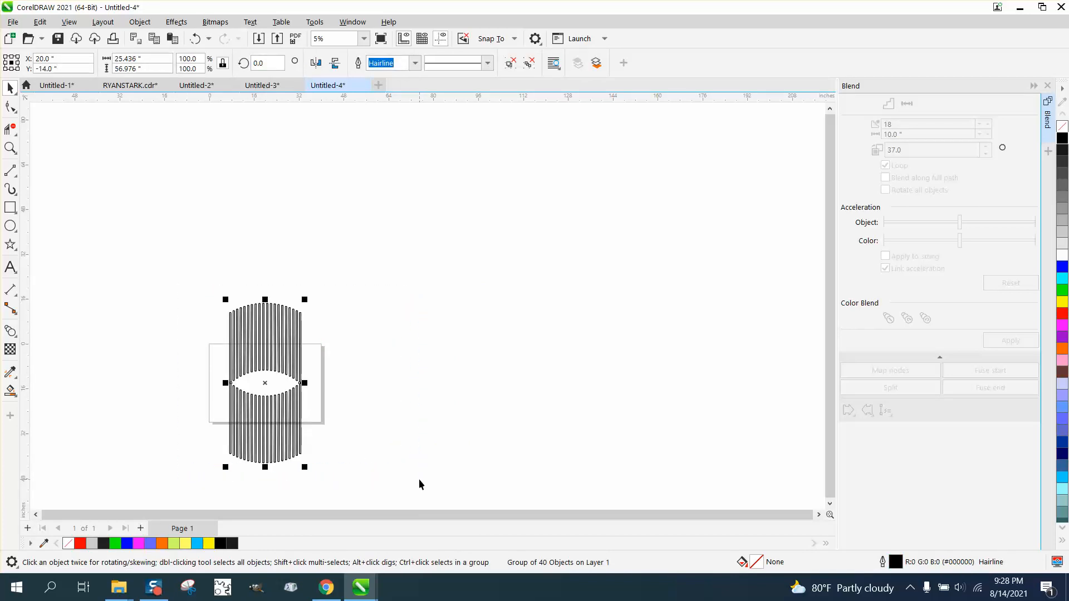
{"action": "left_click", "coordinate": [267, 62]}
{"action": "type", "text": "45"}
{"action": "key", "text": "Return"}
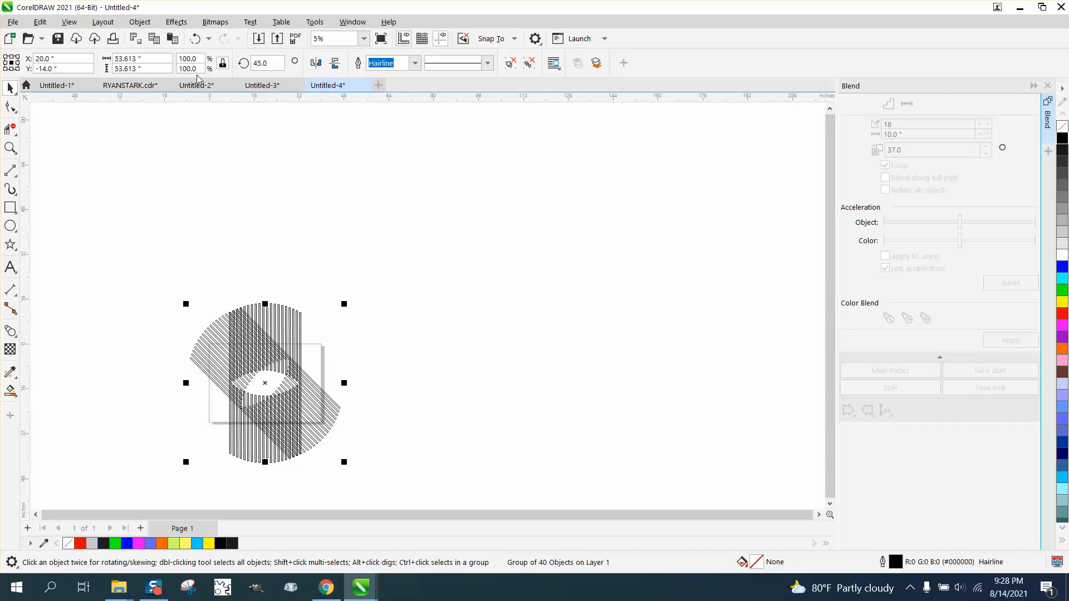
{"action": "key", "text": "ctrl+r"}
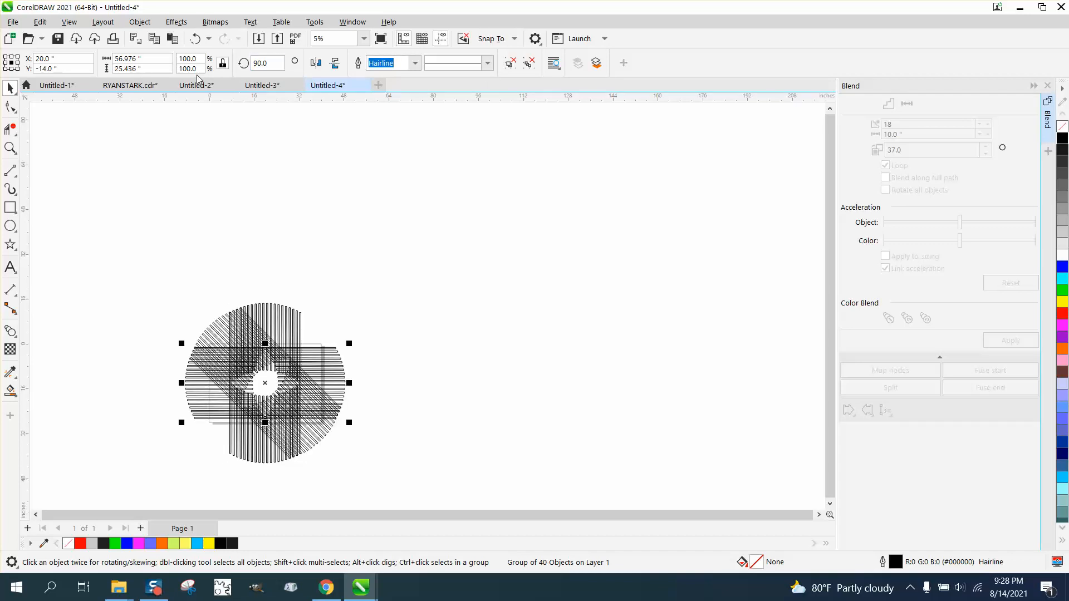
{"action": "key", "text": "ctrl+r"}
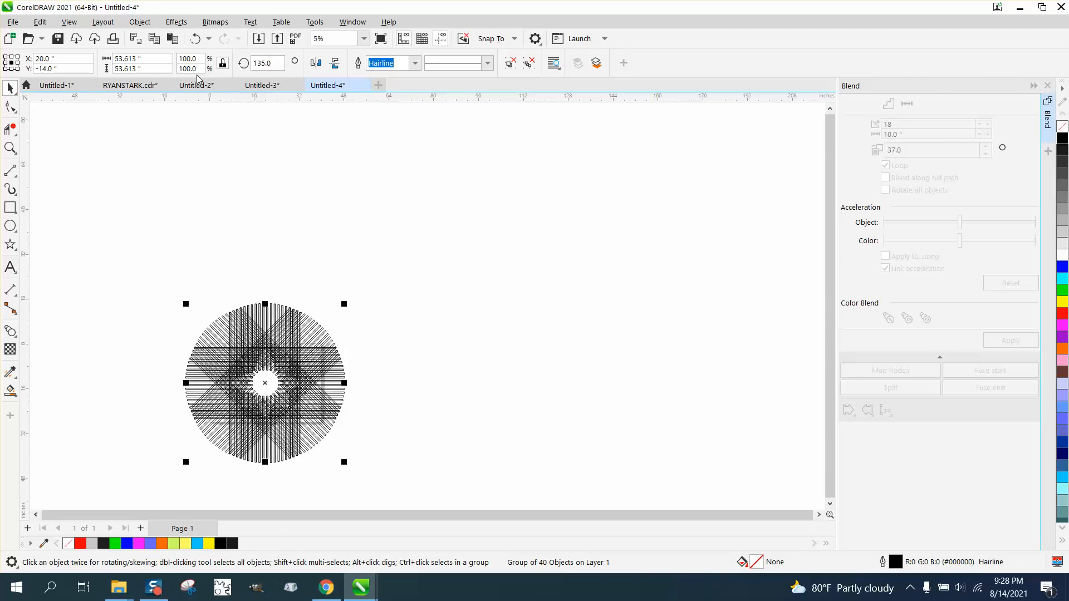
- Weld all the overlapping rotated patterns into one shape and inspect the welded outlines in the upper part
{"action": "left_click_drag", "start_coordinate": [162, 277], "coordinate": [392, 496]}
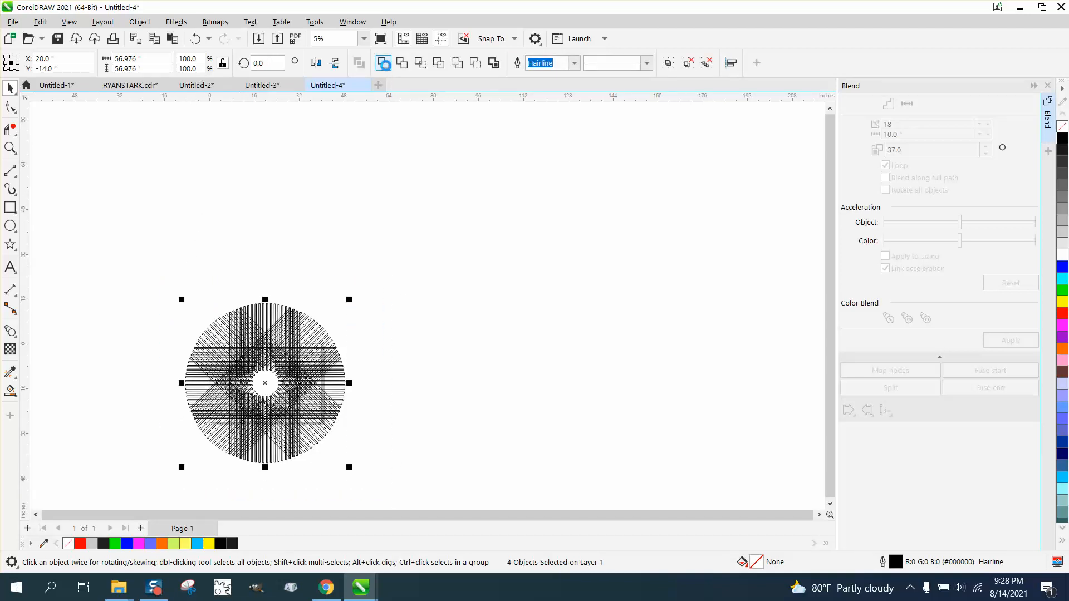
{"action": "key", "text": "ctrl+l"}
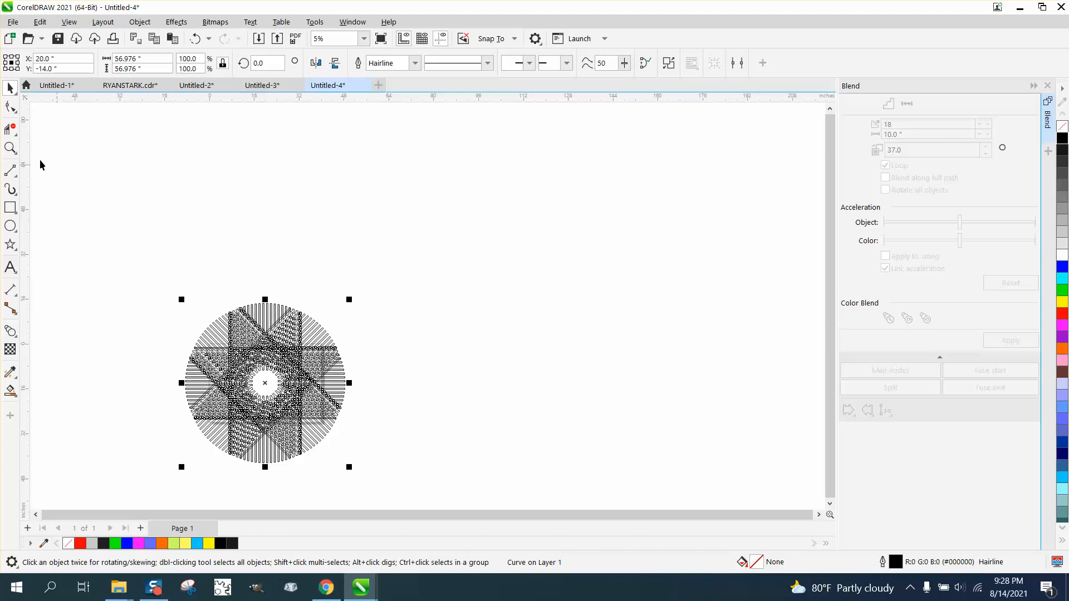
{"action": "left_click", "coordinate": [10, 148]}
{"action": "left_click_drag", "start_coordinate": [184, 274], "coordinate": [274, 354]}
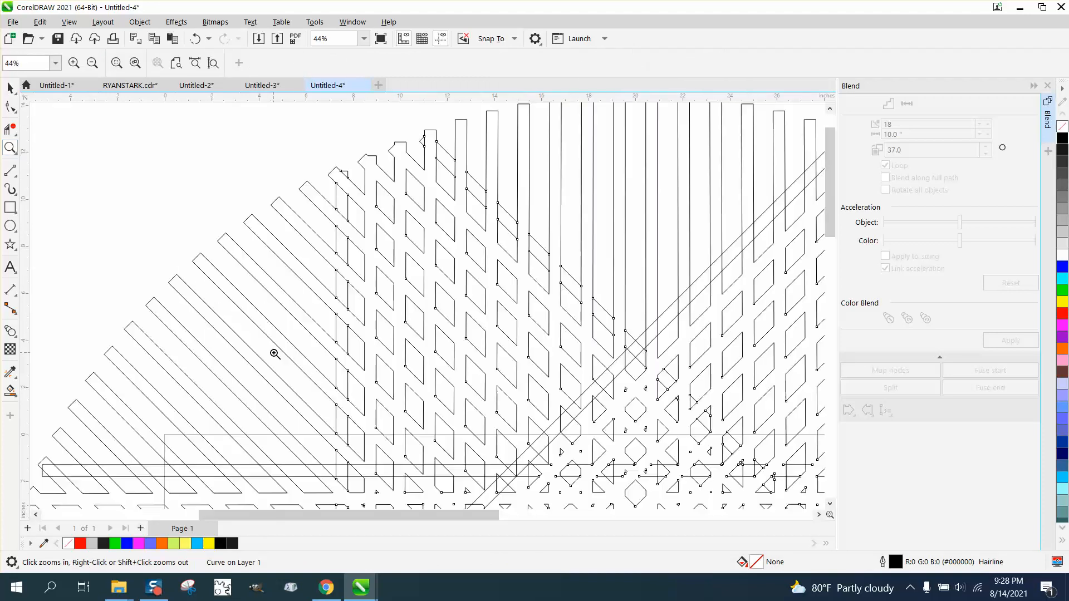
{"action": "scroll", "coordinate": [275, 352], "scroll_direction": "down", "scroll_amount": 1}
{"action": "scroll", "coordinate": [265, 342], "scroll_direction": "down", "scroll_amount": 1}
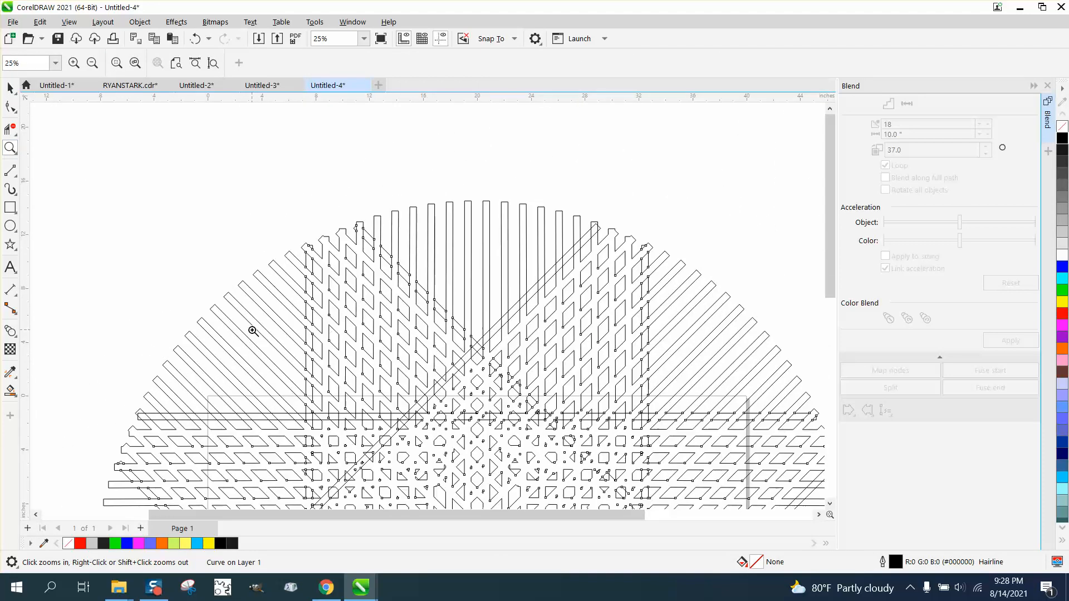
- Undo the weld and the rotated copies of the slotted pattern
{"action": "left_click", "coordinate": [196, 42]}
{"action": "left_click", "coordinate": [196, 42]}
{"action": "left_click", "coordinate": [196, 43]}
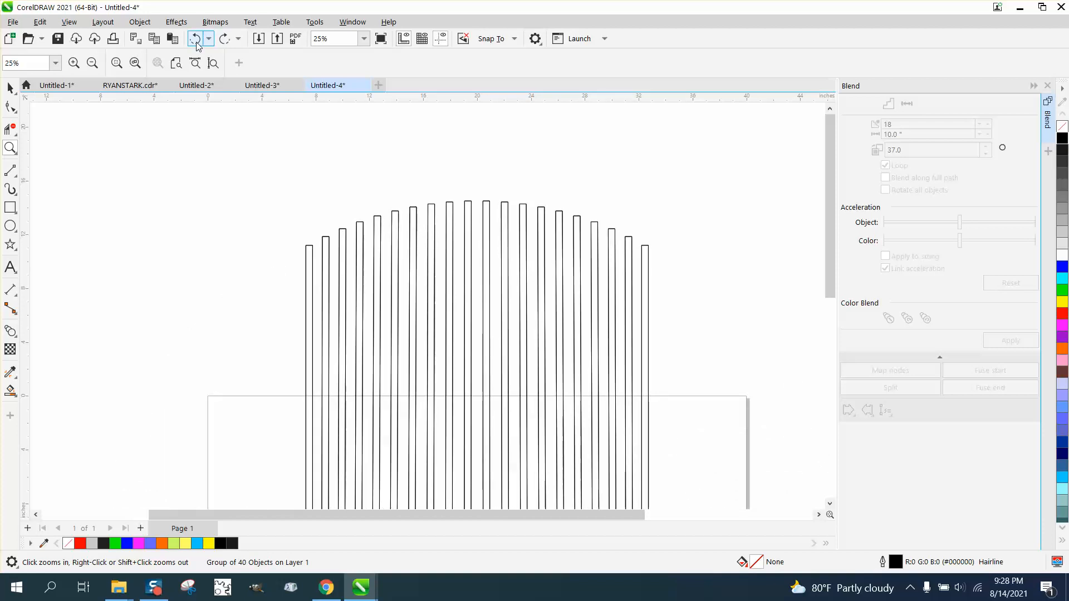
- Move the stacked slotted patterns off the page to its right side, and undo the move
{"action": "scroll", "coordinate": [226, 131], "scroll_direction": "down", "scroll_amount": 3}
{"action": "left_click", "coordinate": [11, 89]}
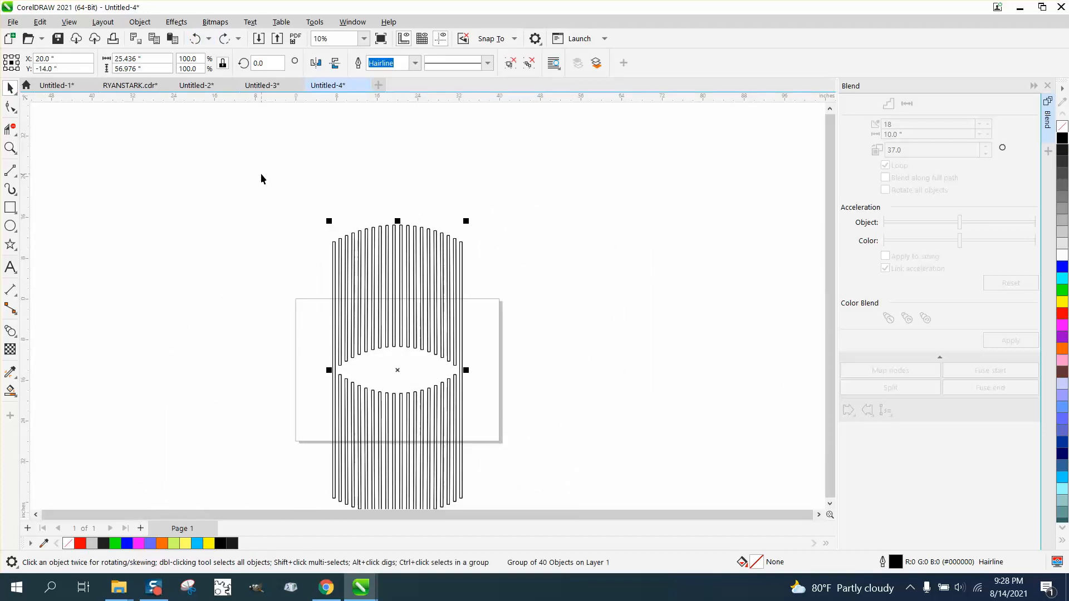
{"action": "scroll", "coordinate": [263, 175], "scroll_direction": "down", "scroll_amount": 1}
{"action": "left_click_drag", "start_coordinate": [265, 172], "coordinate": [490, 447]}
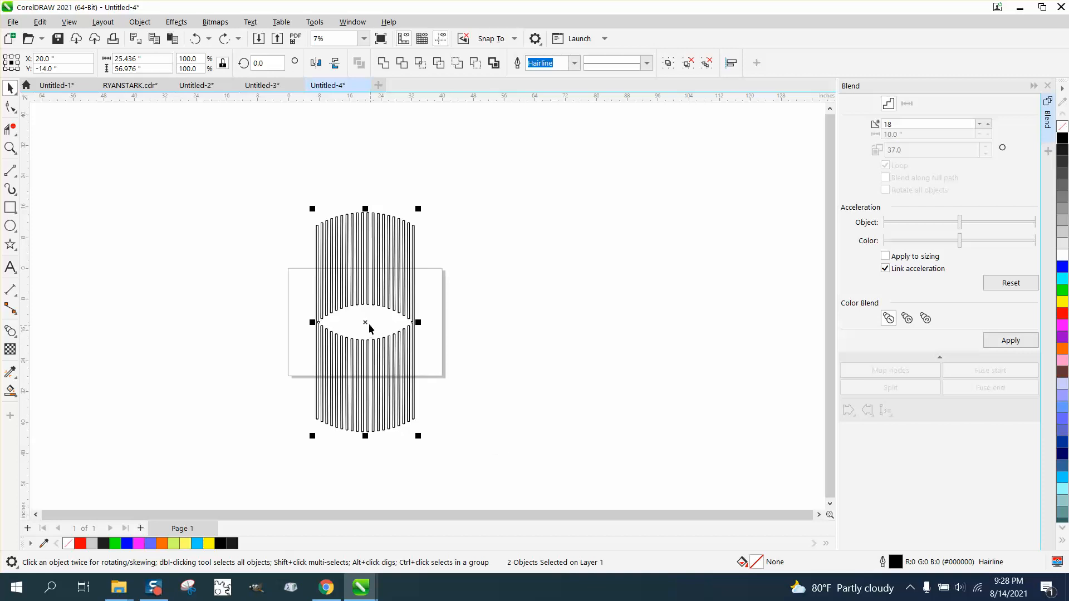
{"action": "left_click_drag", "start_coordinate": [369, 327], "coordinate": [556, 327]}
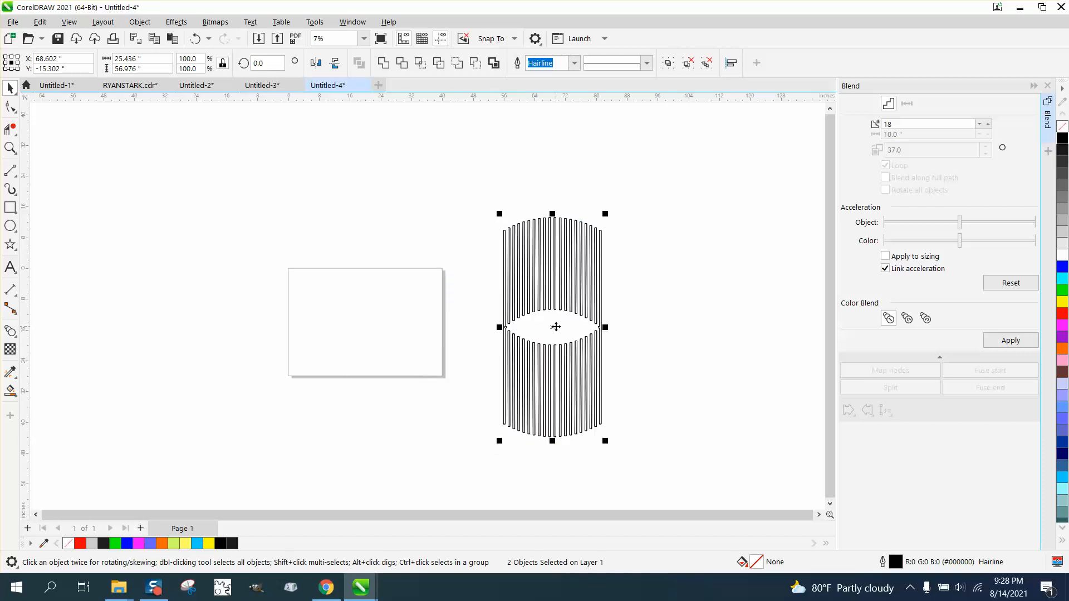
{"action": "key", "text": "ctrl+z"}
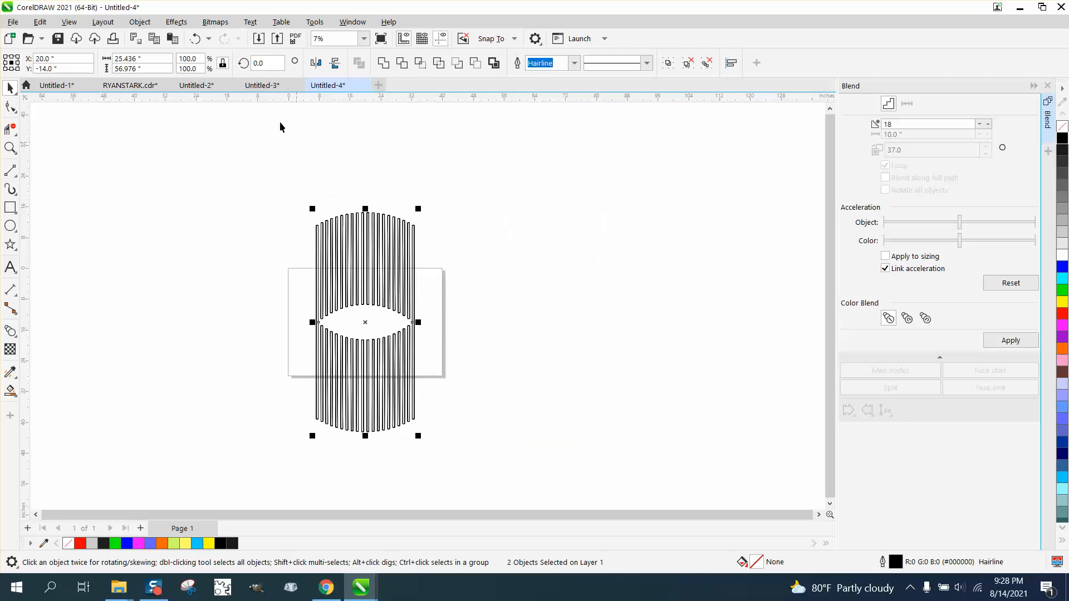
- Add a copy of the pattern rotated 90 degrees, weld it with the upright one and inspect the crossing area
{"action": "type", "text": "90"}
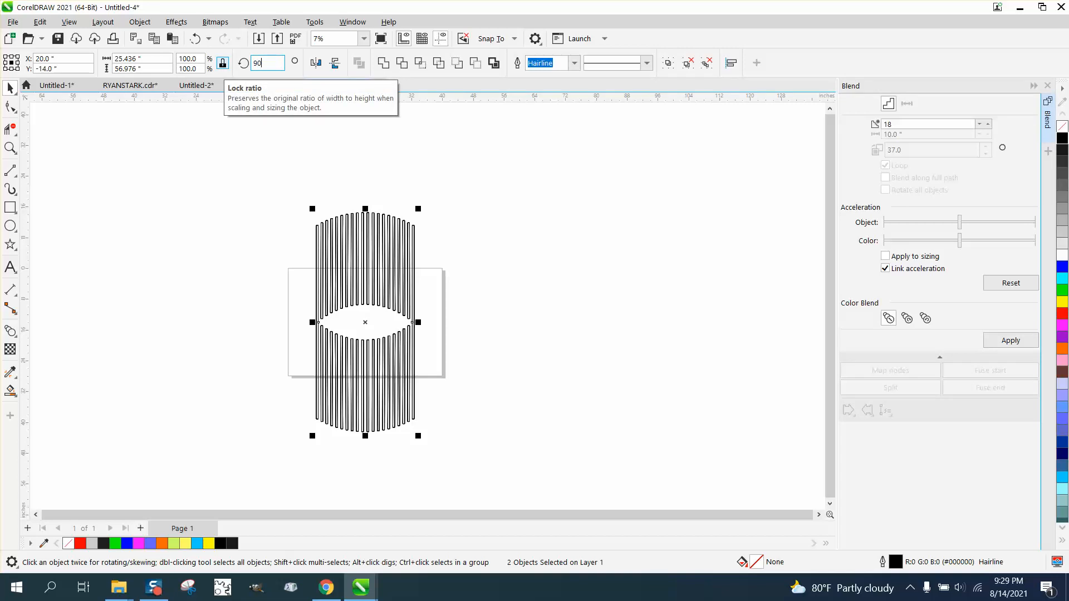
{"action": "key", "text": "Return"}
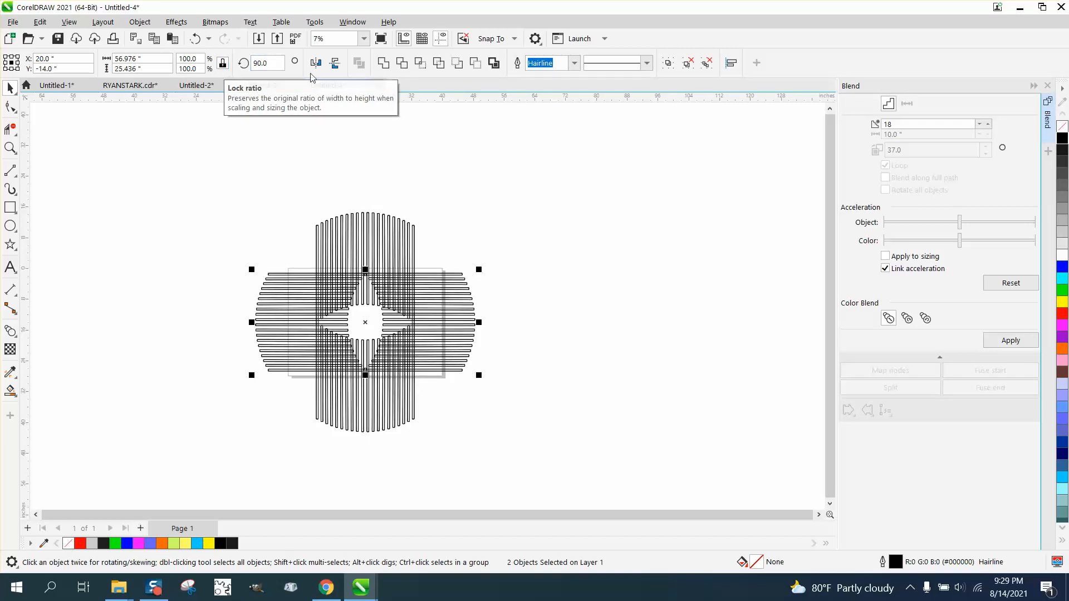
{"action": "left_click_drag", "start_coordinate": [214, 178], "coordinate": [596, 474]}
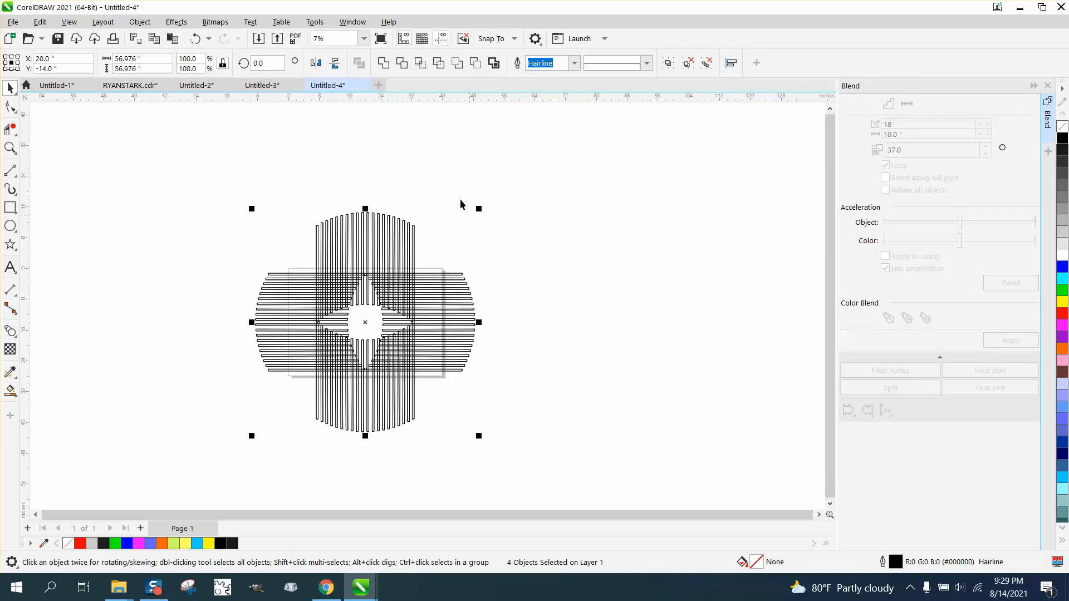
{"action": "left_click", "coordinate": [383, 62]}
{"action": "left_click", "coordinate": [10, 147]}
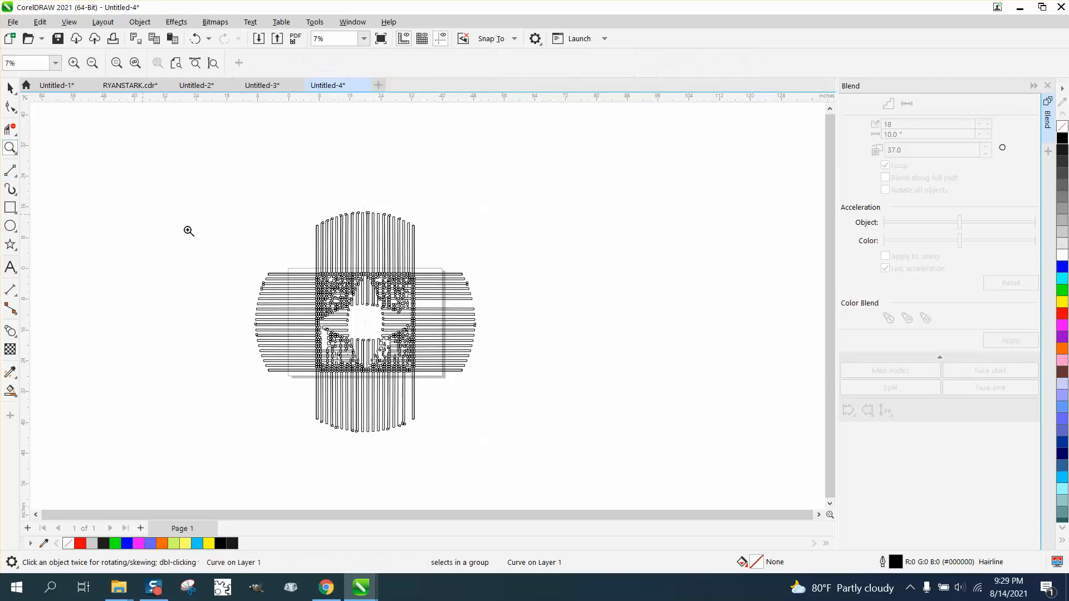
{"action": "left_click_drag", "start_coordinate": [267, 262], "coordinate": [463, 368]}
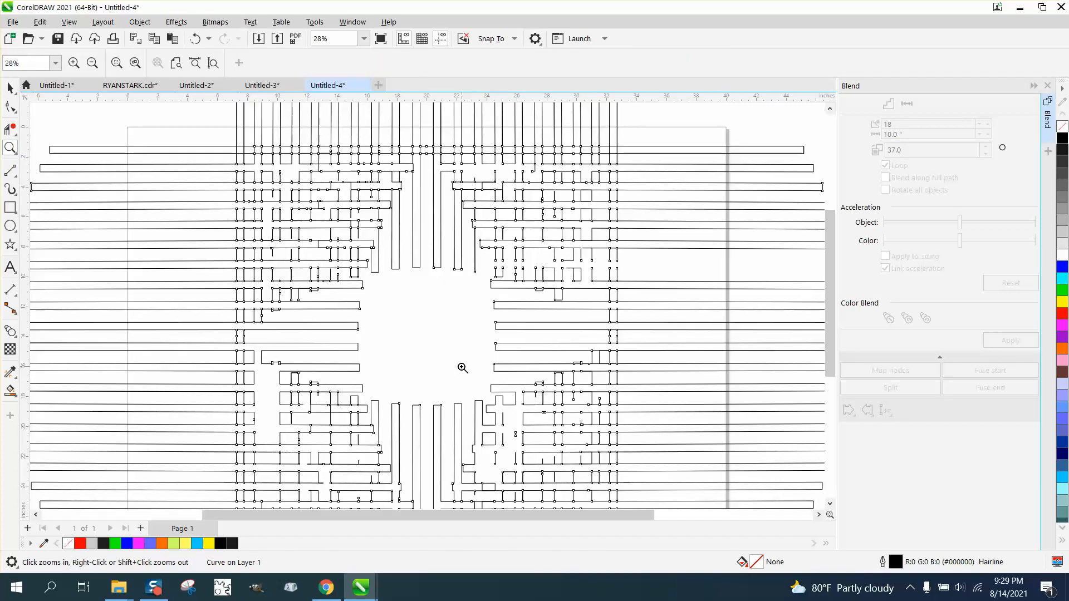
{"action": "scroll", "coordinate": [423, 354], "scroll_direction": "down", "scroll_amount": 1}
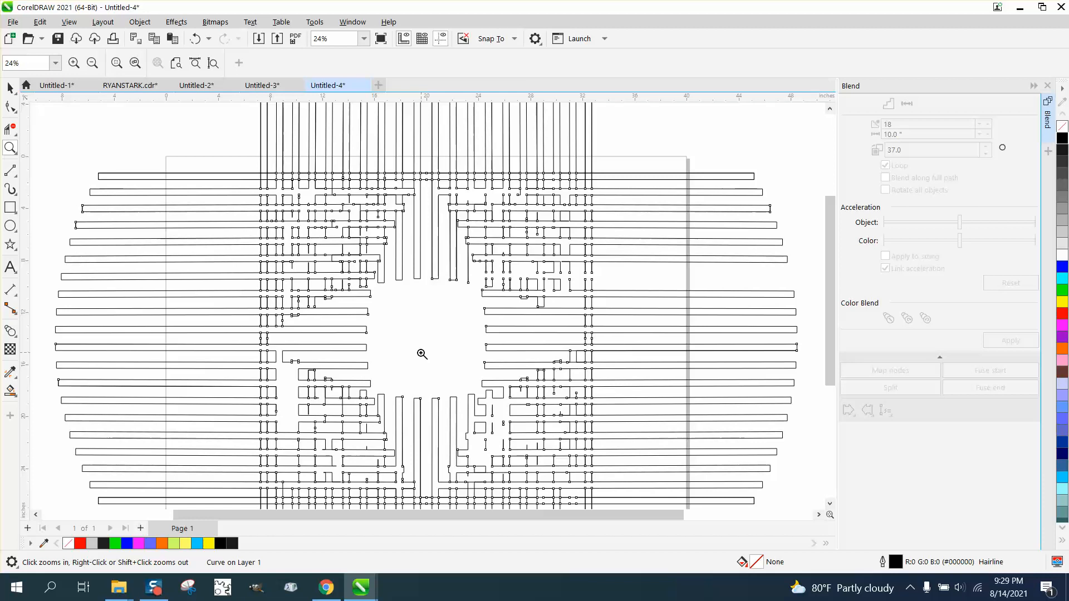
{"action": "scroll", "coordinate": [423, 353], "scroll_direction": "down", "scroll_amount": 1}
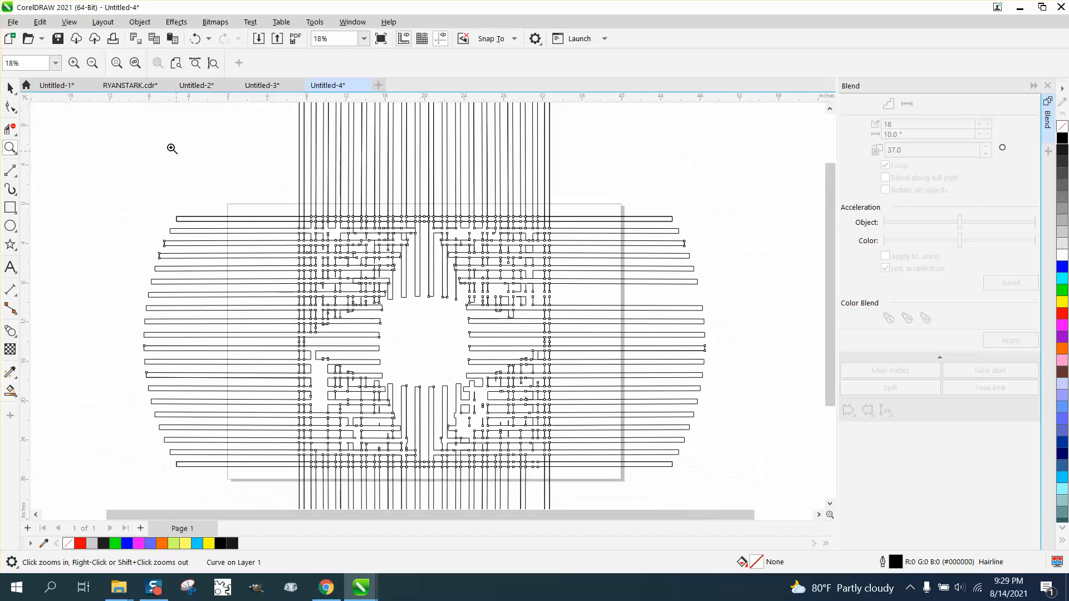
- Undo the weld and the 90-degree rotated copy of the pattern
{"action": "left_click", "coordinate": [195, 38]}
{"action": "left_click", "coordinate": [195, 40]}
{"action": "scroll", "coordinate": [508, 396], "scroll_direction": "down", "scroll_amount": 1}
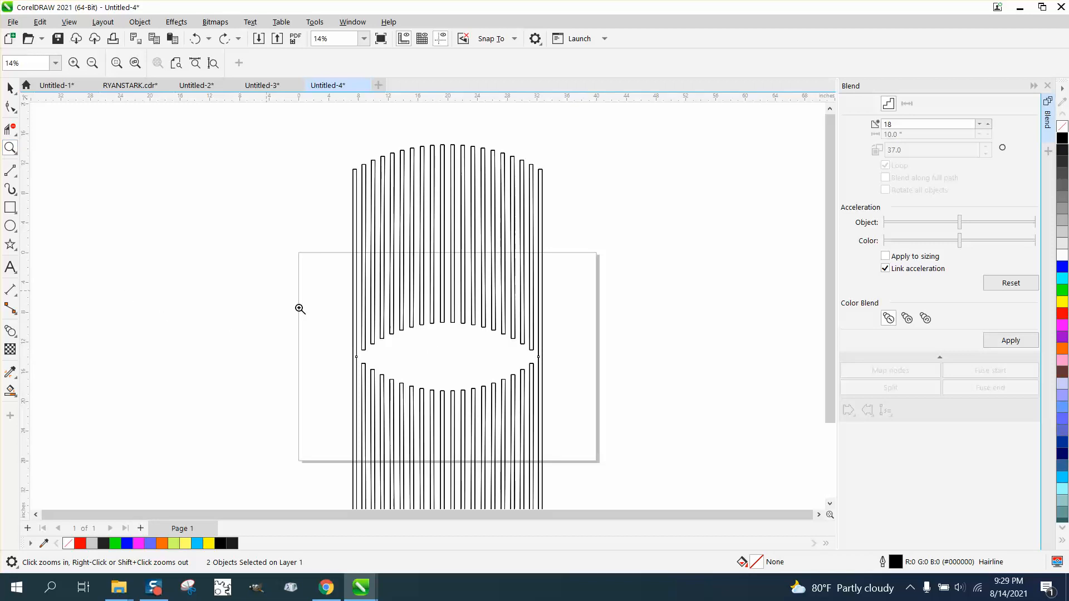
- Fill the leftmost bar of the pattern yellow with Smart Fill
{"action": "left_click_drag", "start_coordinate": [329, 323], "coordinate": [648, 398]}
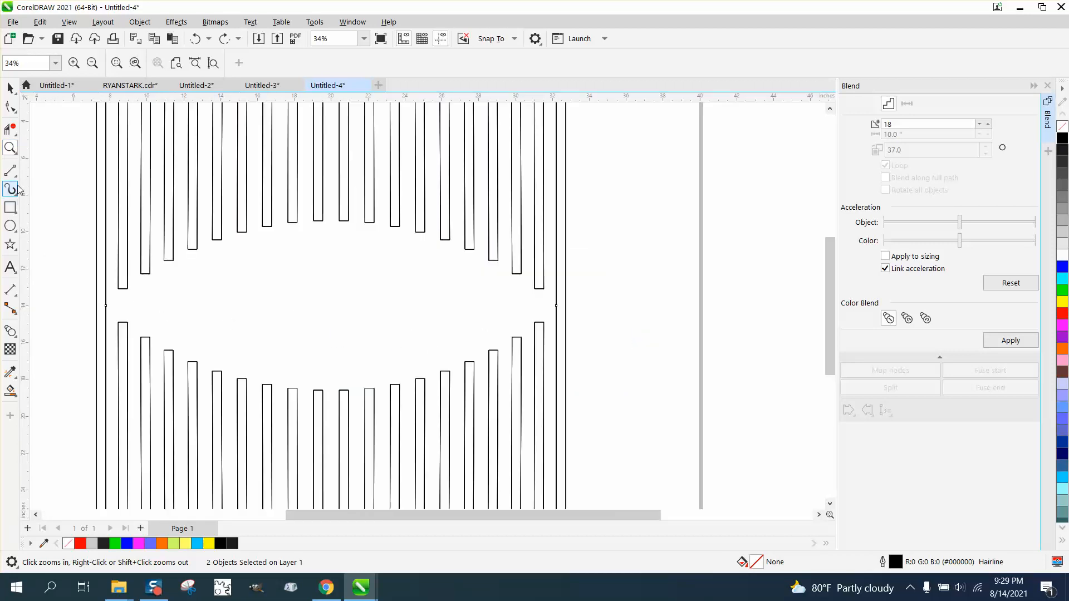
{"action": "scroll", "coordinate": [248, 306], "scroll_direction": "down", "scroll_amount": 1}
{"action": "scroll", "coordinate": [317, 327], "scroll_direction": "down", "scroll_amount": 5}
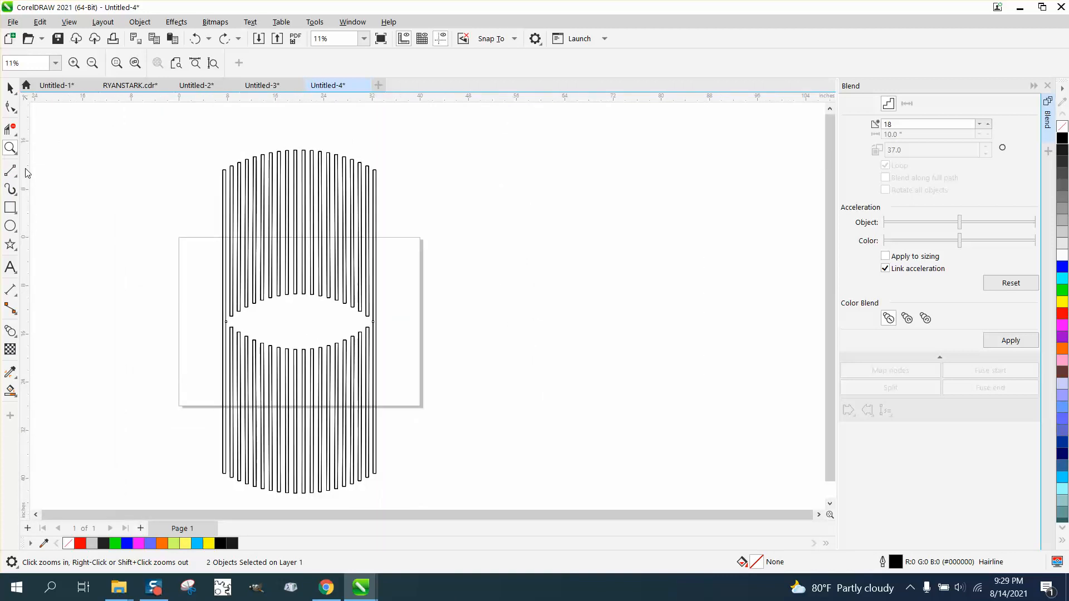
{"action": "left_click_drag", "start_coordinate": [217, 142], "coordinate": [451, 238]}
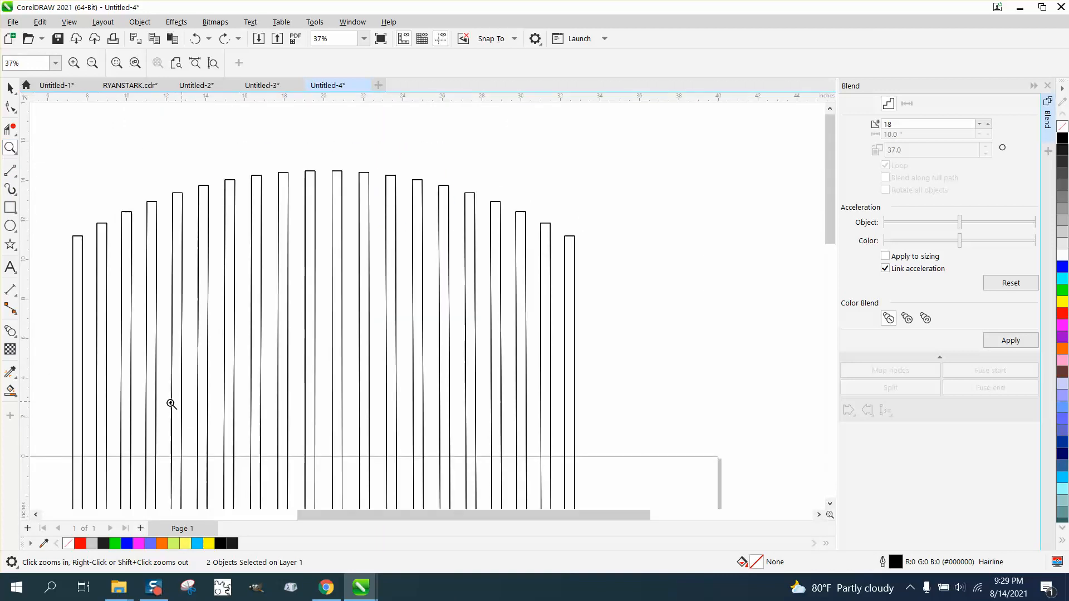
{"action": "left_click", "coordinate": [16, 390]}
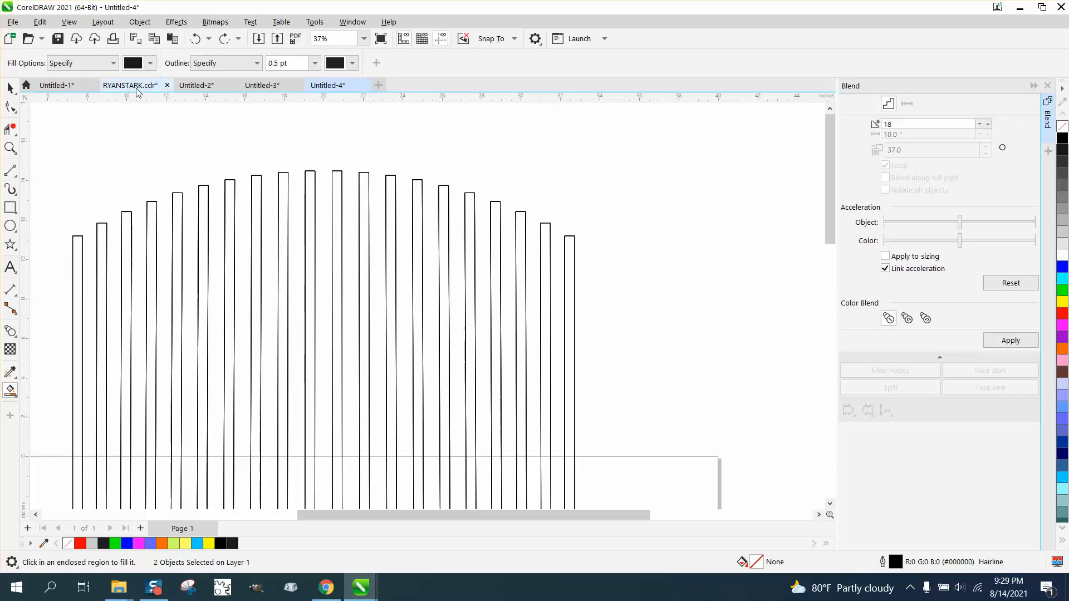
{"action": "left_click", "coordinate": [147, 63]}
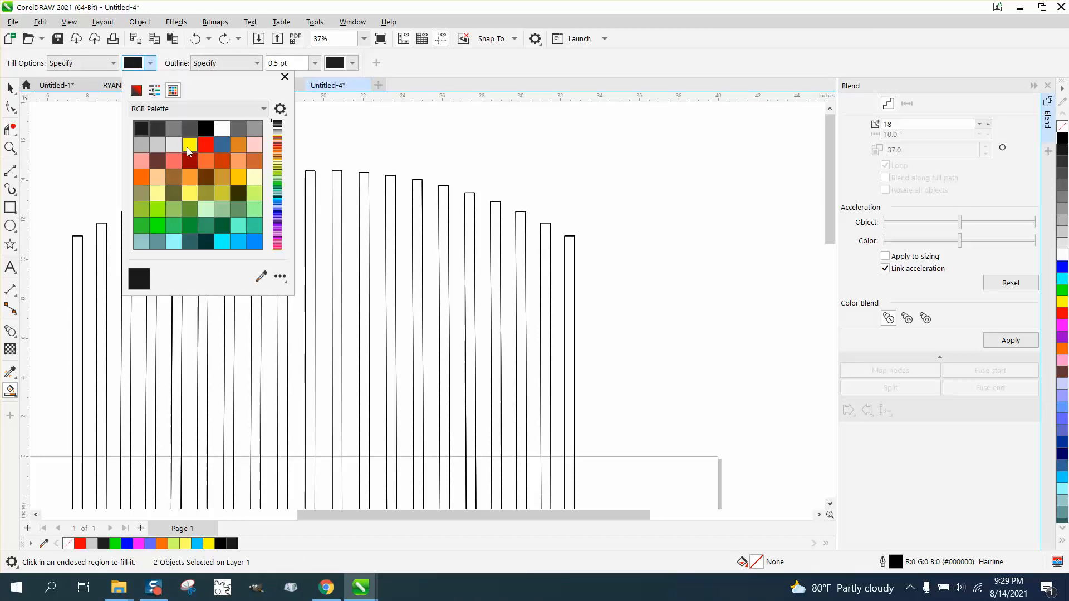
{"action": "left_click", "coordinate": [189, 145]}
{"action": "left_click", "coordinate": [77, 245]}
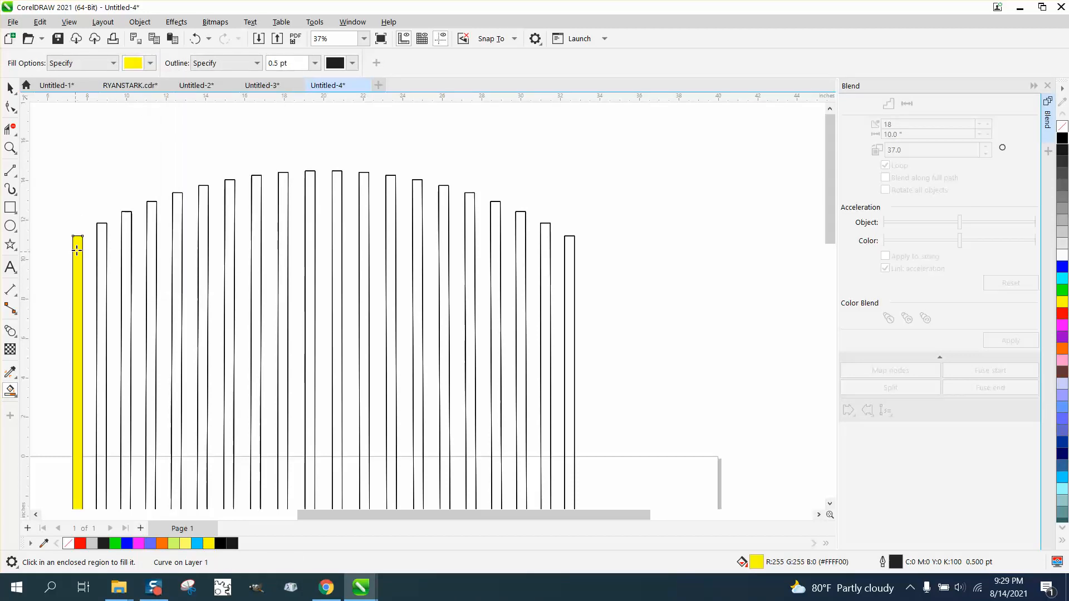
- Use Smart Fill to fill the upper half's second bar from the left red and its third bar blue
{"action": "left_click", "coordinate": [151, 64]}
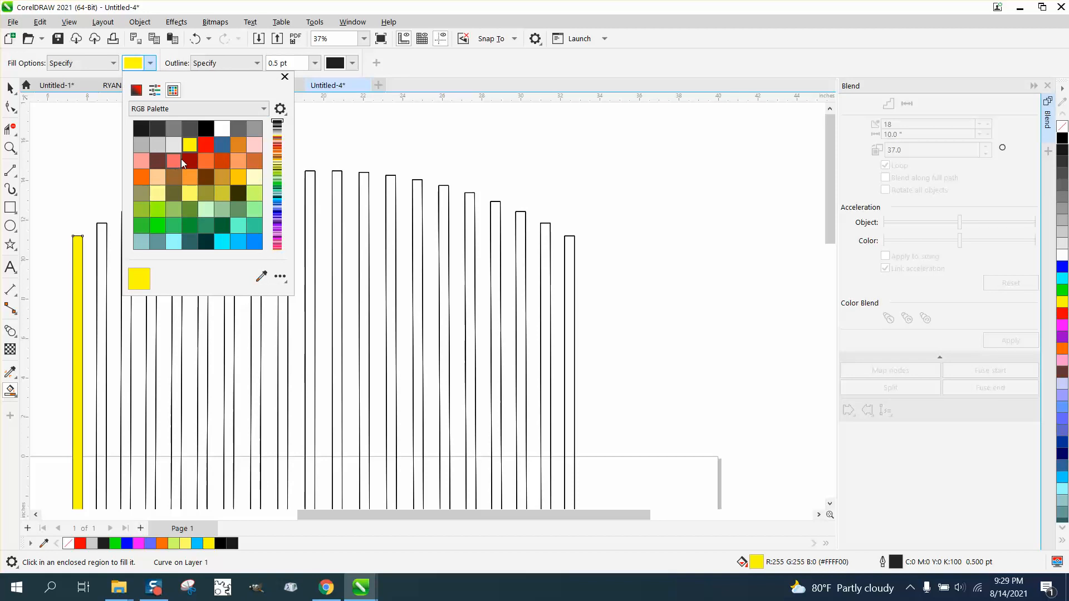
{"action": "left_click", "coordinate": [202, 146]}
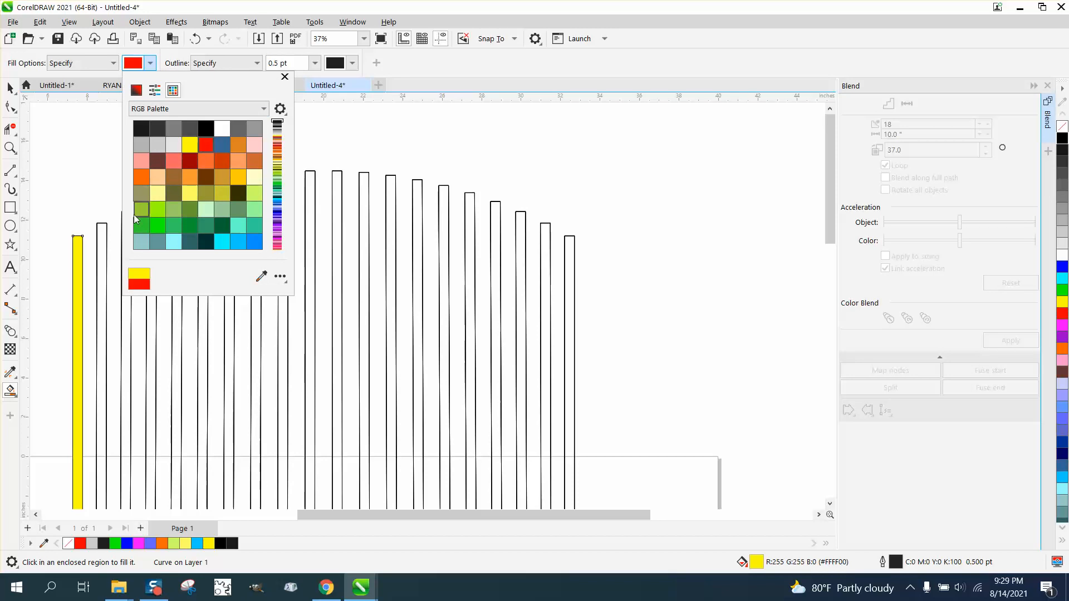
{"action": "left_click", "coordinate": [102, 237]}
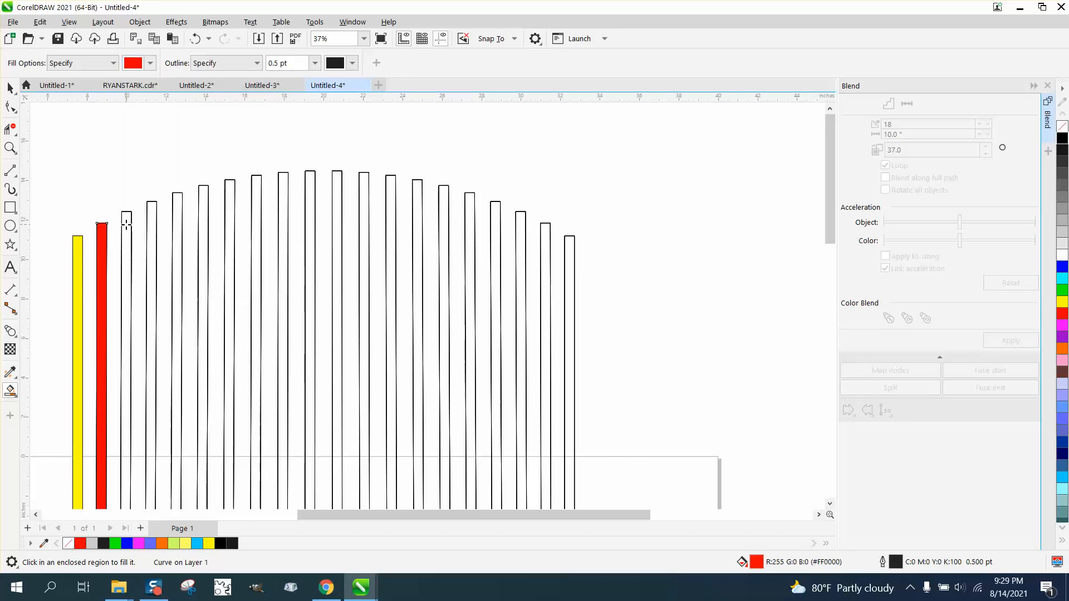
{"action": "left_click", "coordinate": [151, 63]}
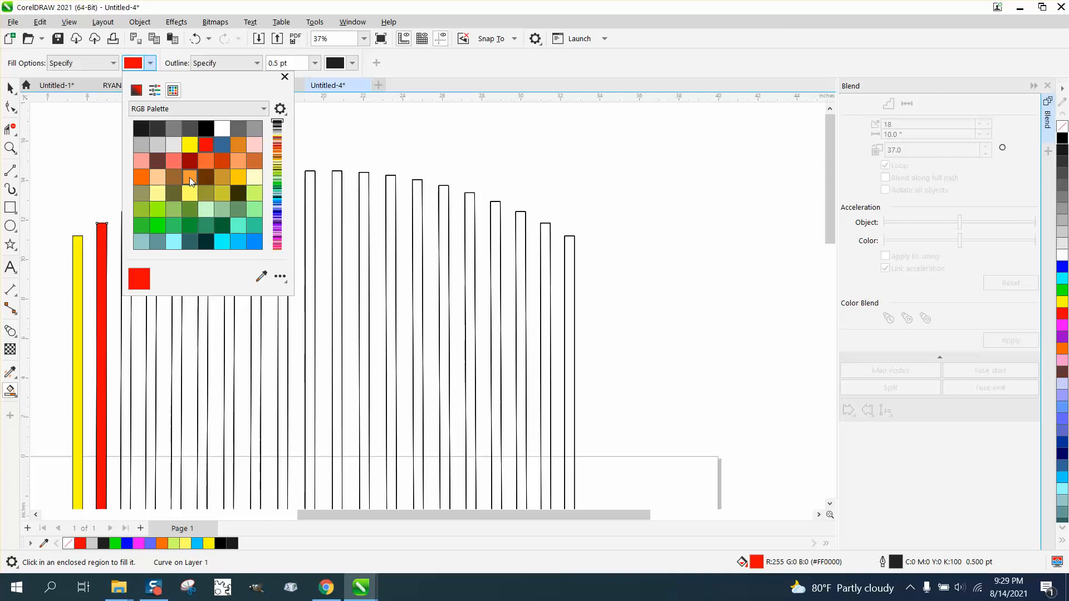
{"action": "left_click", "coordinate": [218, 146]}
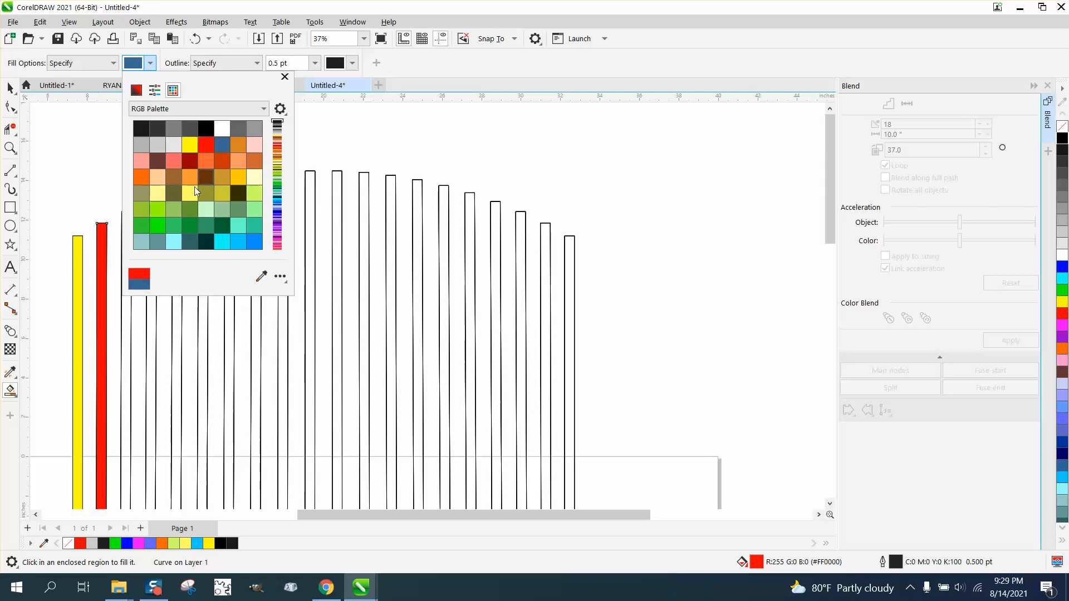
{"action": "left_click", "coordinate": [128, 302]}
{"action": "left_click", "coordinate": [130, 299]}
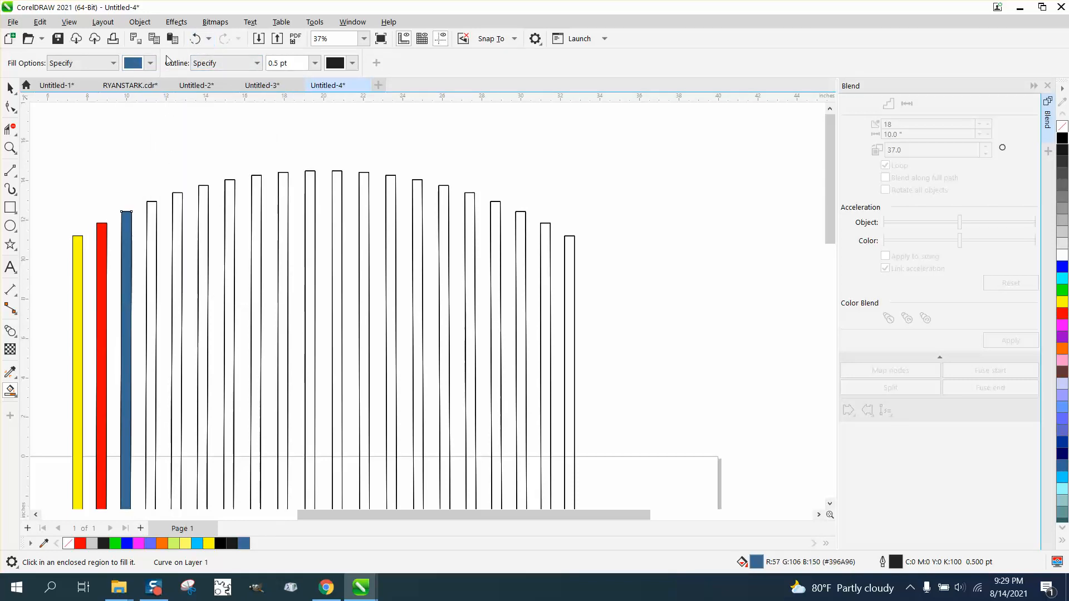
- Use Smart Fill to fill the fourth bar from the left in the upper half orange
{"action": "left_click", "coordinate": [150, 63]}
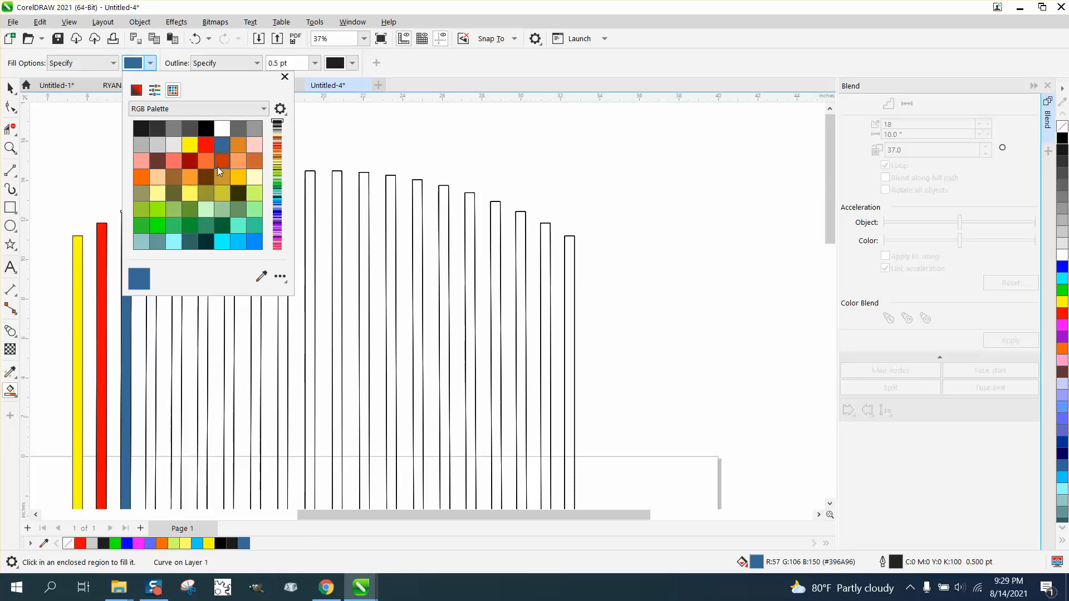
{"action": "left_click", "coordinate": [239, 143]}
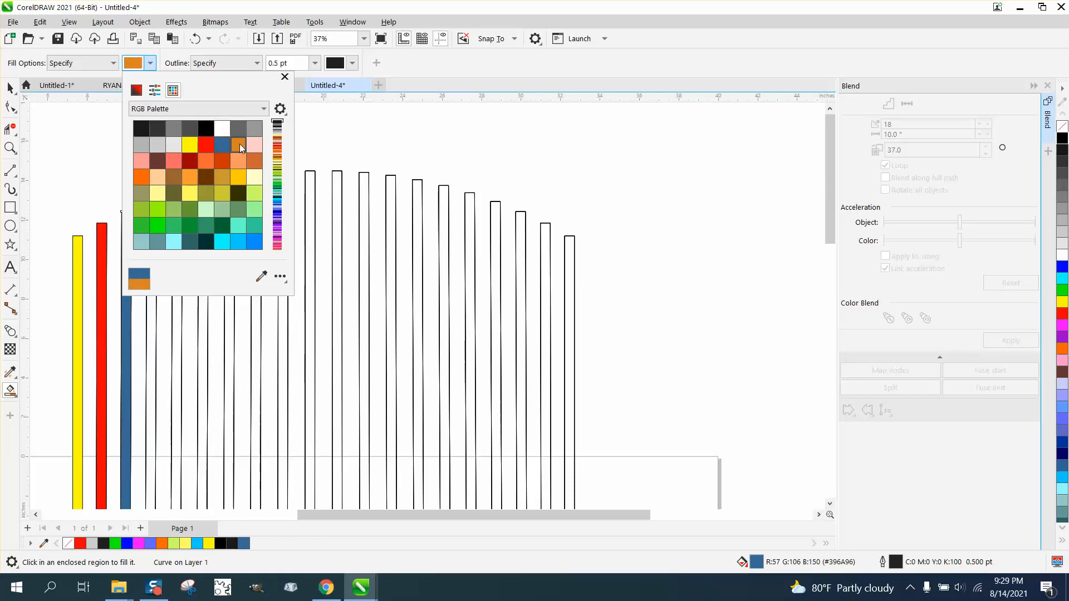
{"action": "left_click", "coordinate": [151, 307]}
{"action": "scroll", "coordinate": [160, 306], "scroll_direction": "down", "scroll_amount": 4}
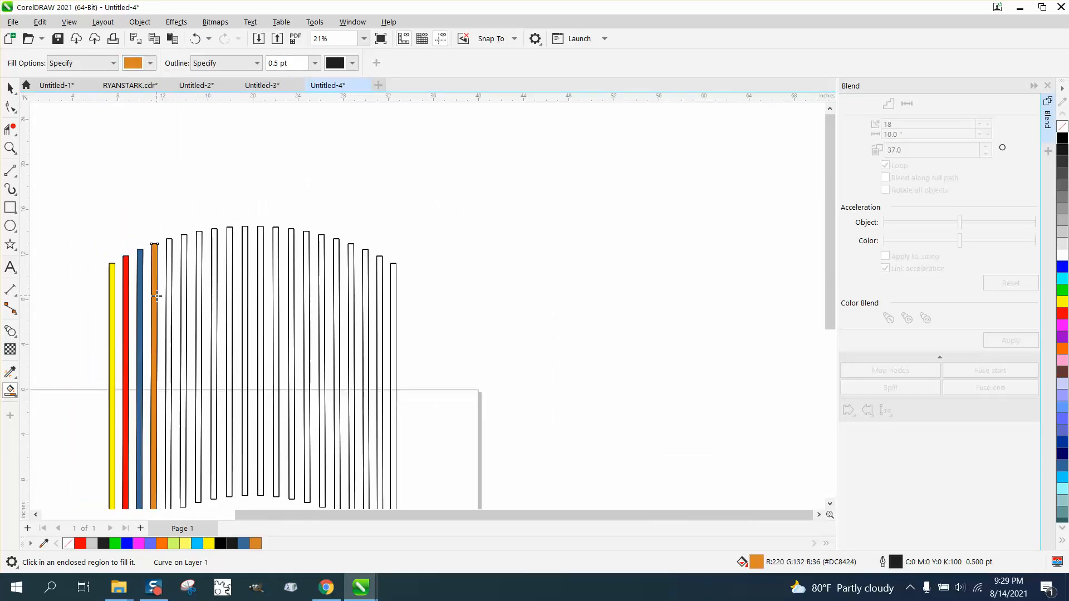
{"action": "scroll", "coordinate": [158, 295], "scroll_direction": "down", "scroll_amount": 1}
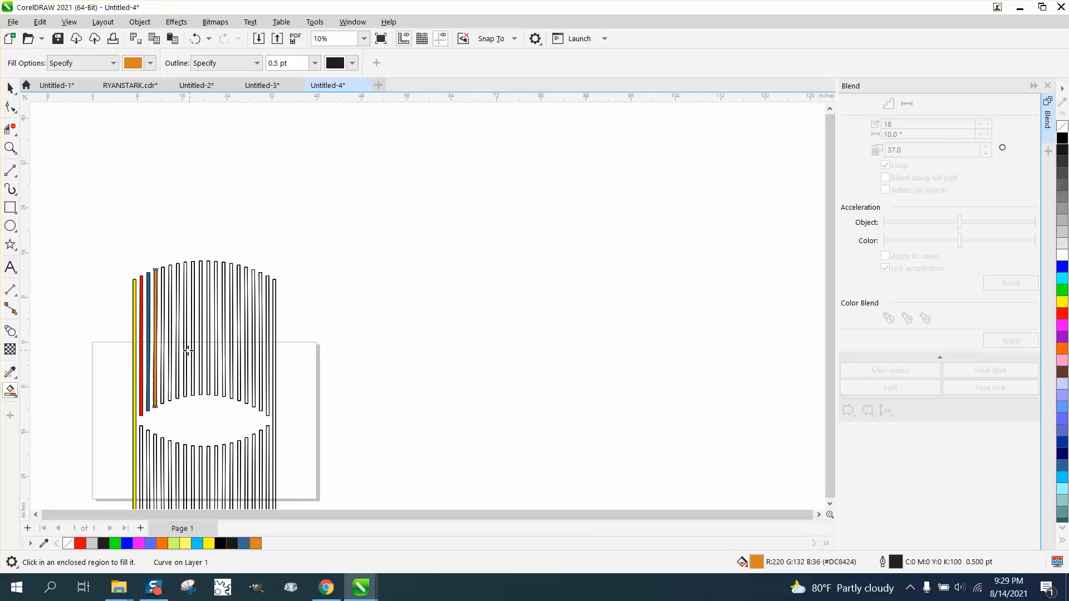
{"action": "scroll", "coordinate": [149, 313], "scroll_direction": "down", "scroll_amount": 1}
{"action": "left_click", "coordinate": [10, 148]}
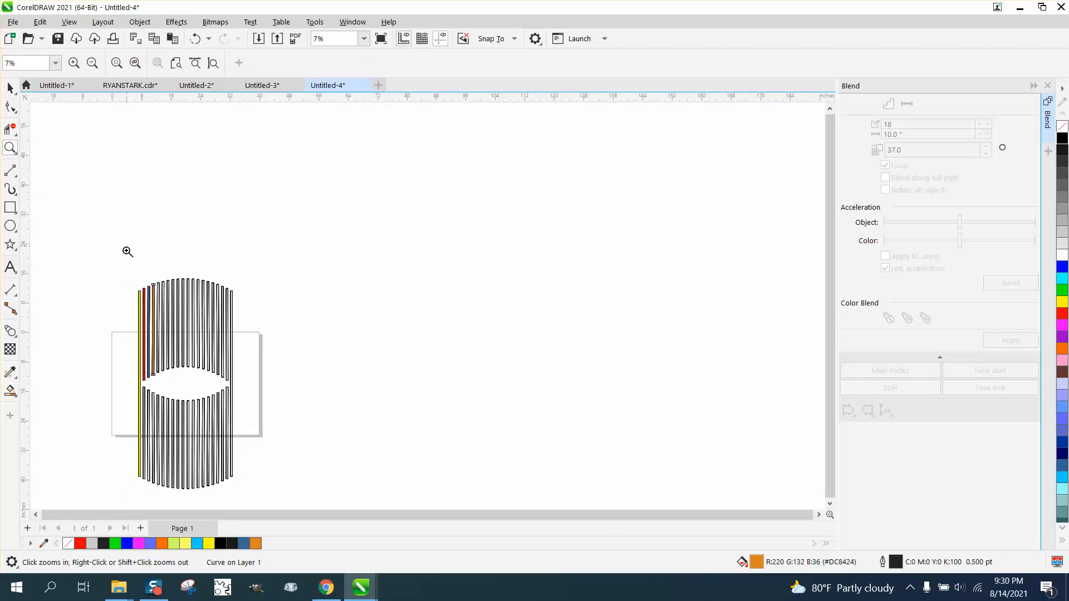